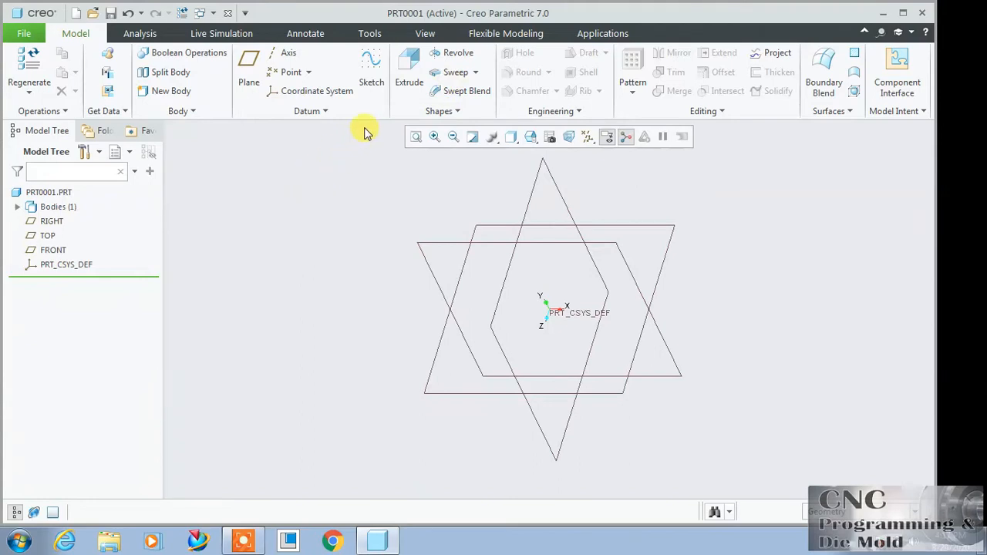
Step: Start a sweep and open a trajectory sketch on the TOP datum plane, viewed normal to the screen
{"action": "left_click", "coordinate": [451, 72]}
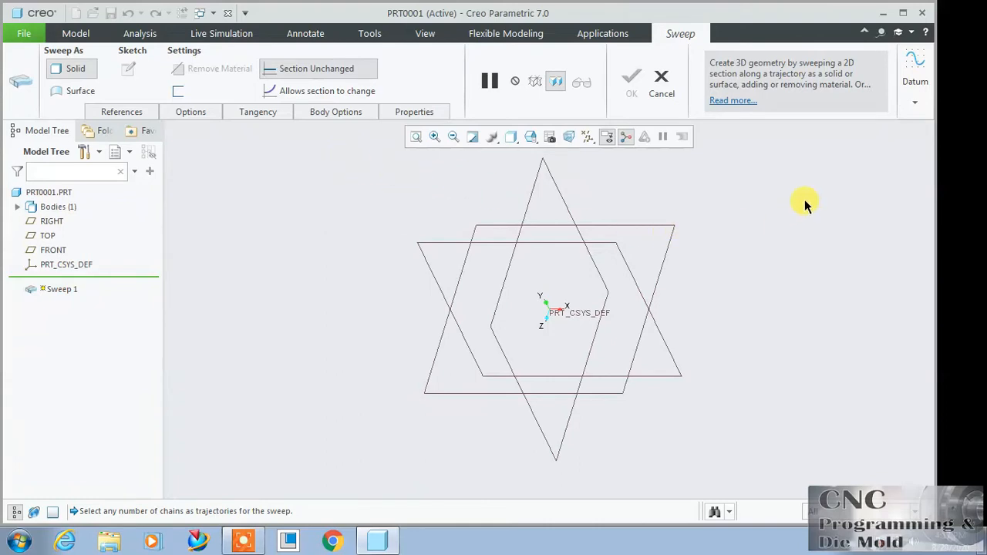
{"action": "left_click", "coordinate": [916, 102]}
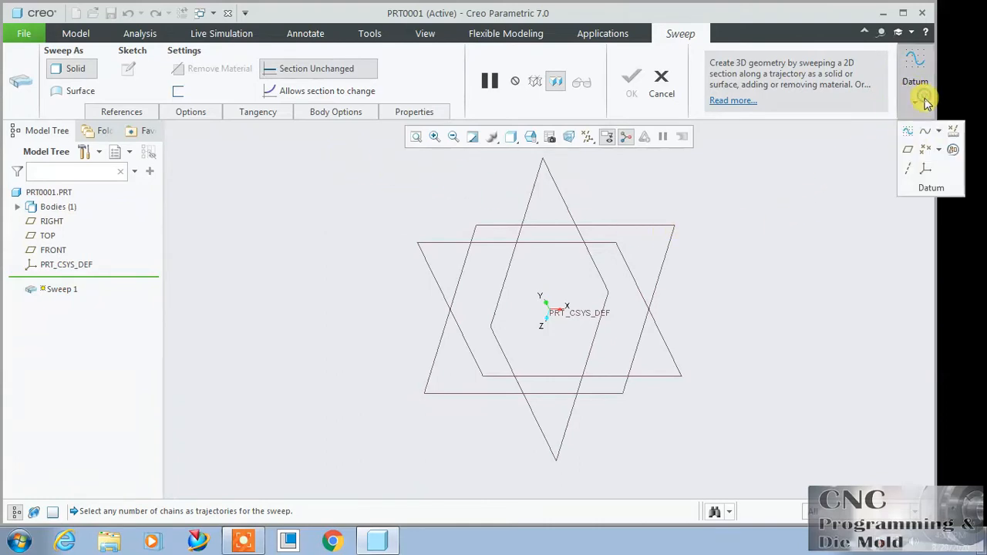
{"action": "left_click", "coordinate": [908, 134]}
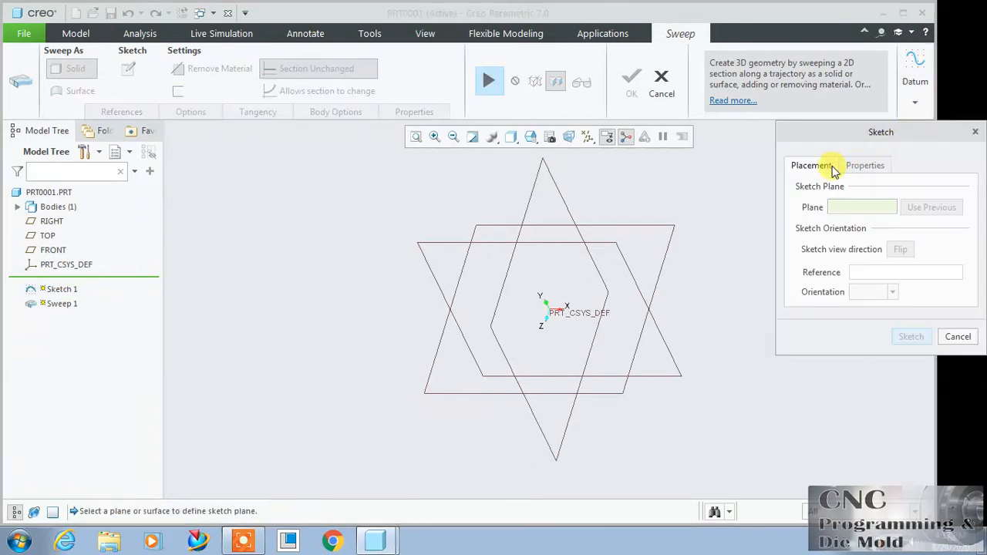
{"action": "left_click", "coordinate": [475, 228]}
{"action": "left_click", "coordinate": [895, 334]}
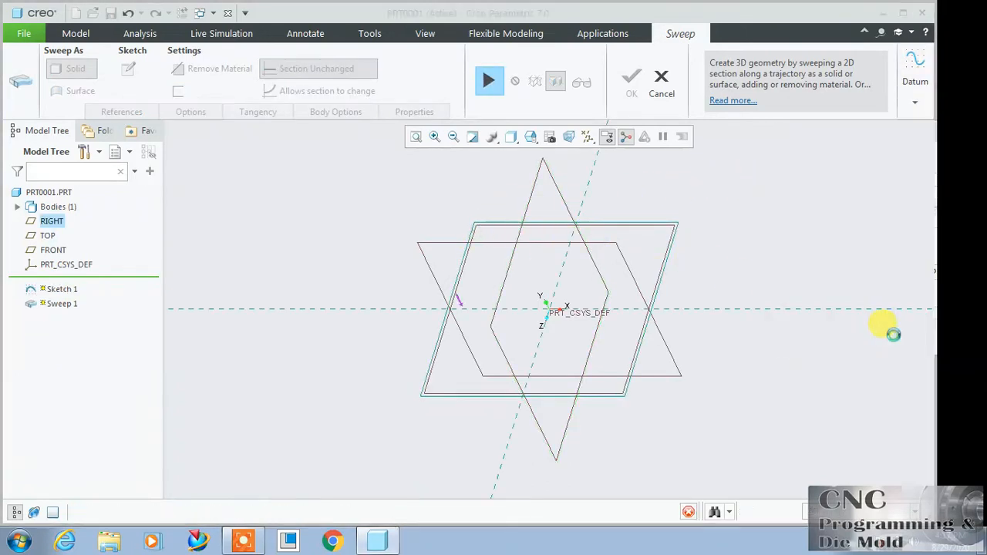
{"action": "left_click", "coordinate": [576, 137]}
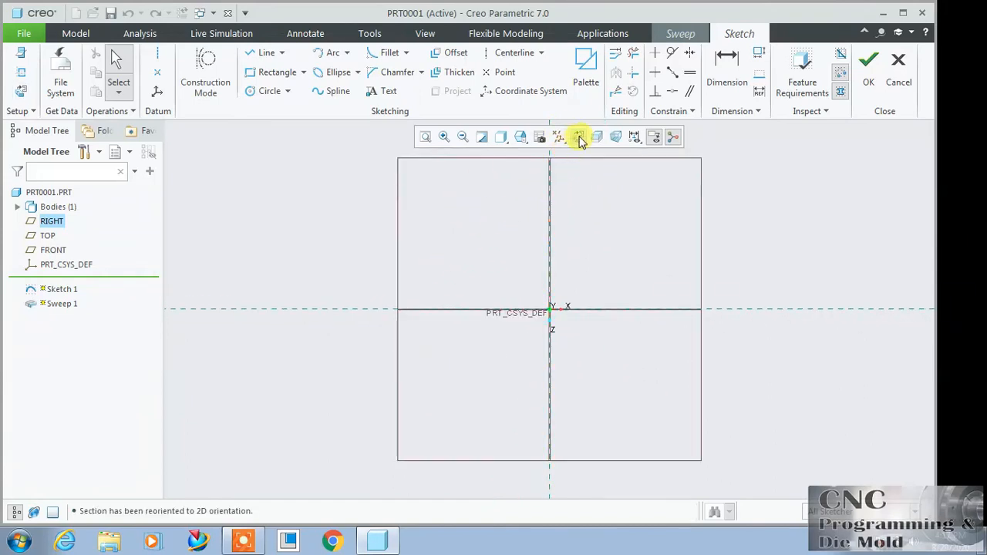
Step: Sketch an arched spline with both ends on the horizontal reference, peaking above the origin, and finish the sketch
{"action": "left_click", "coordinate": [318, 92]}
{"action": "left_click", "coordinate": [315, 310]}
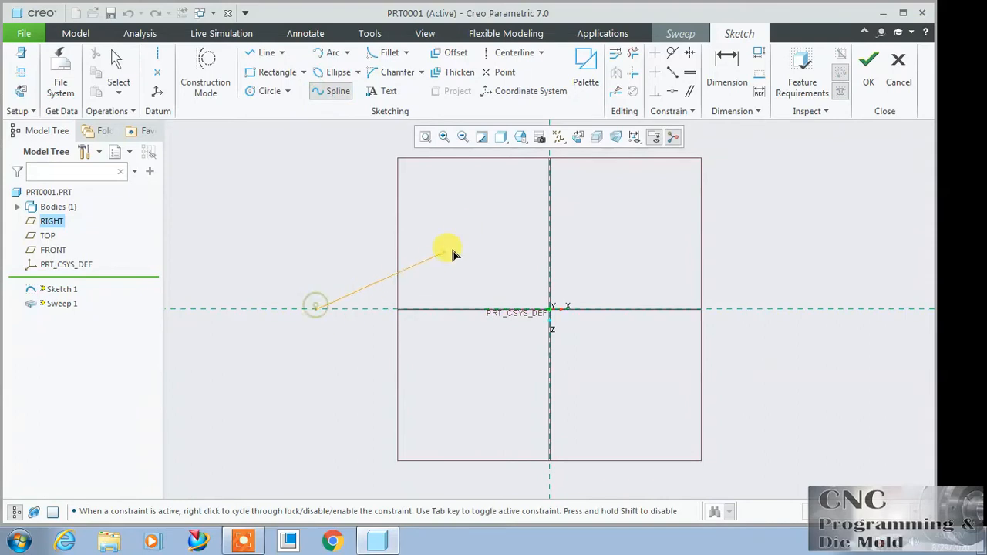
{"action": "left_click", "coordinate": [515, 213]}
{"action": "left_click", "coordinate": [769, 313]}
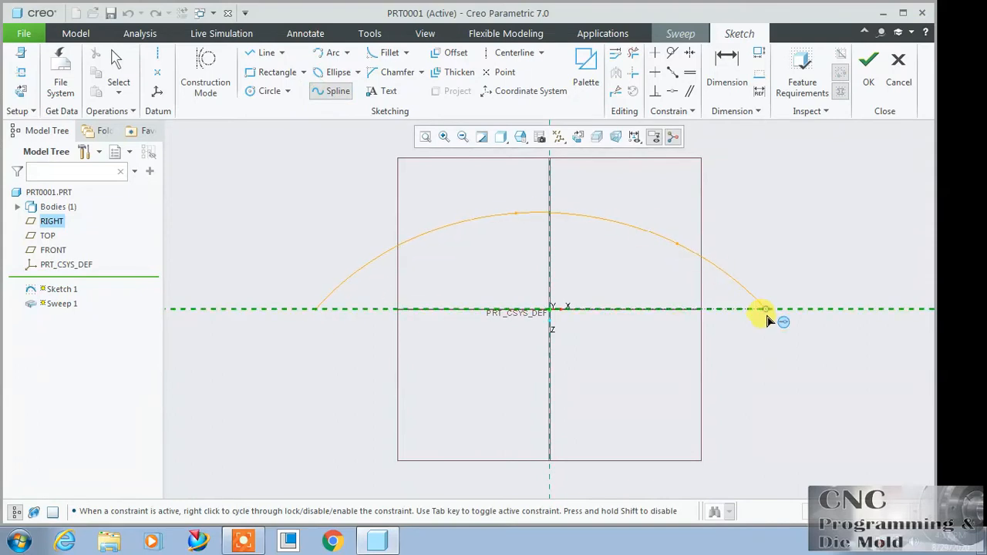
{"action": "left_click", "coordinate": [850, 129]}
{"action": "left_click", "coordinate": [874, 81]}
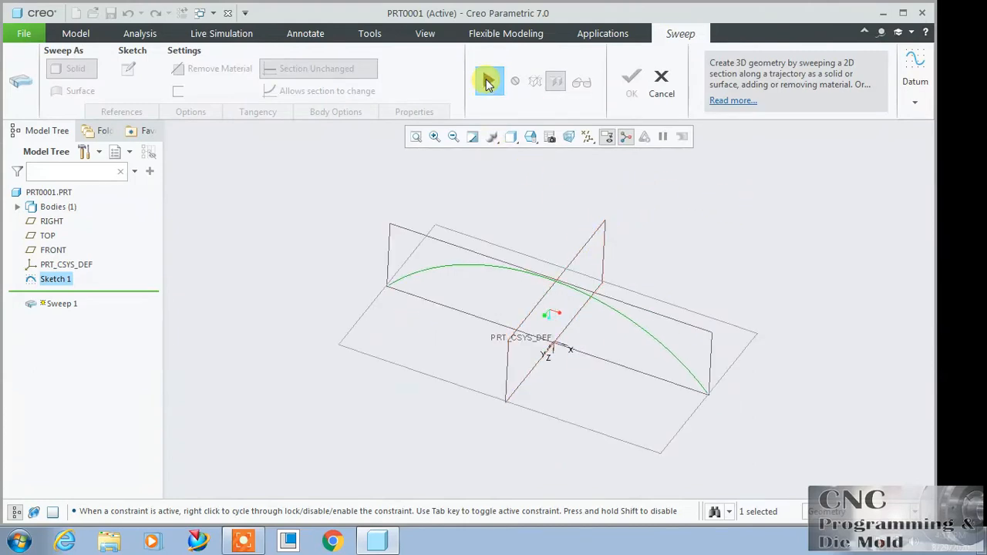
Step: Use the arched spline as the sweep trajectory and sketch a small rectangular section with one corner at its start point
{"action": "left_click", "coordinate": [489, 82]}
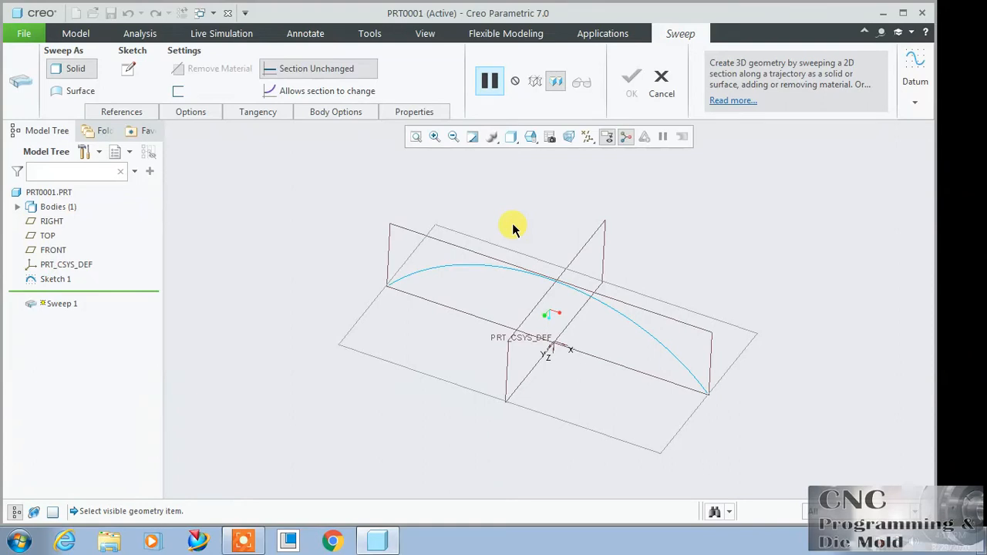
{"action": "left_click", "coordinate": [479, 266]}
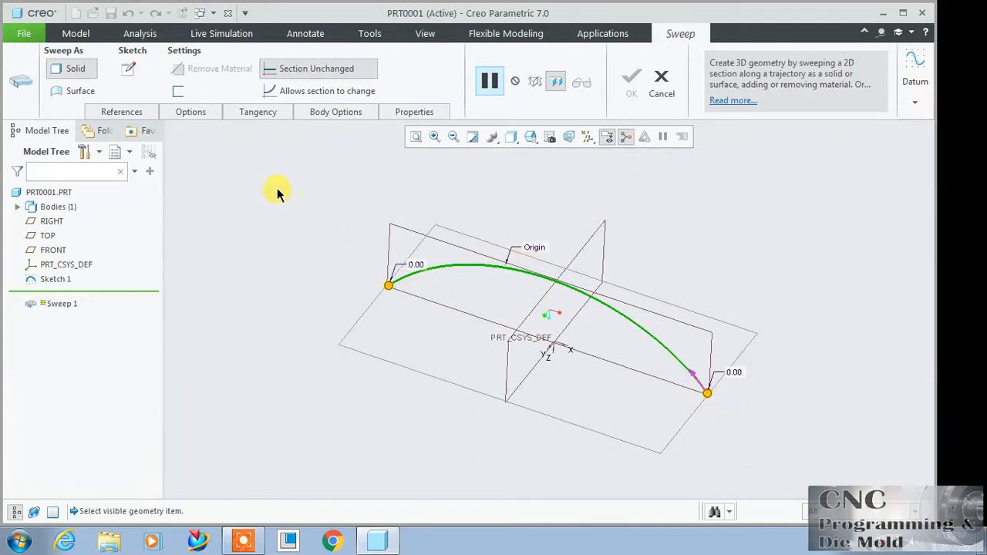
{"action": "left_click", "coordinate": [130, 68]}
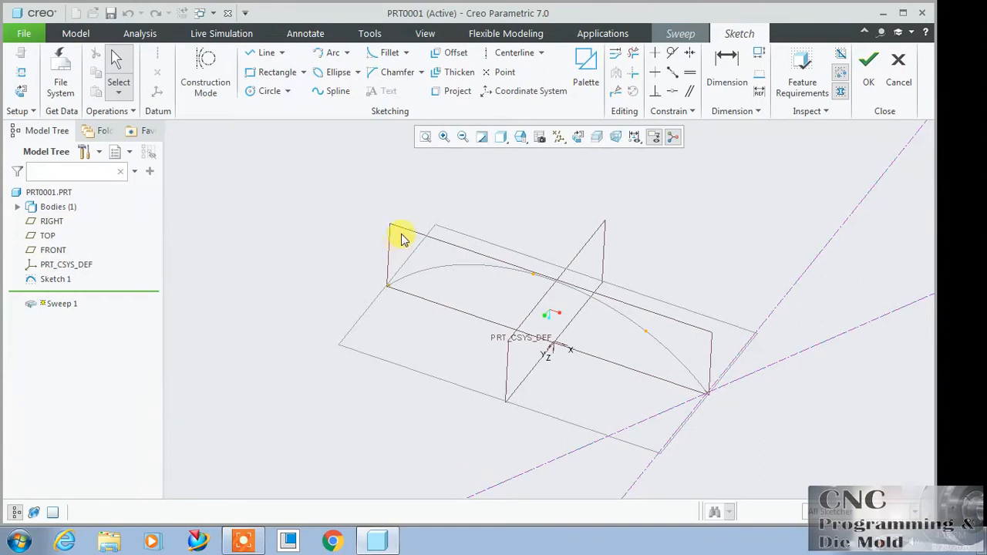
{"action": "left_click", "coordinate": [578, 138]}
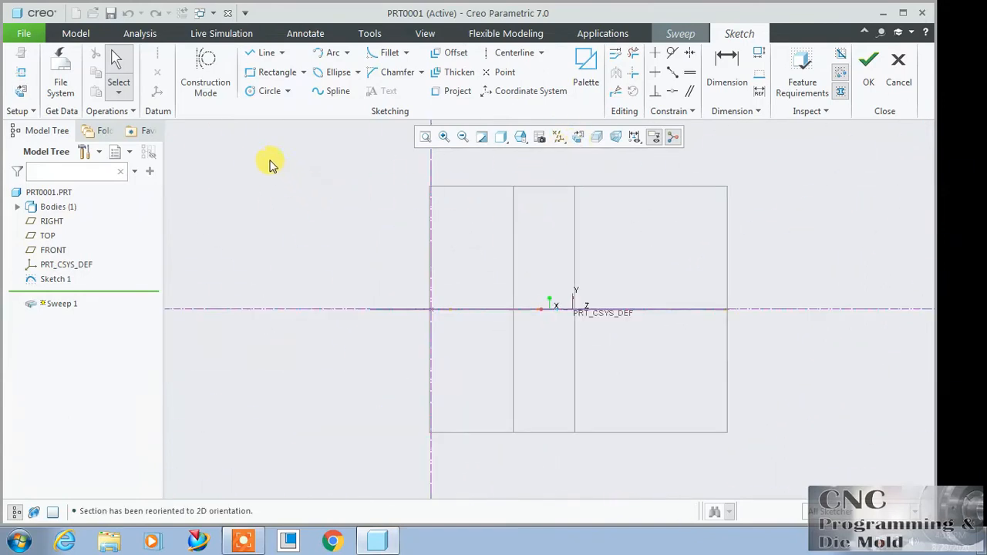
{"action": "left_click", "coordinate": [259, 92]}
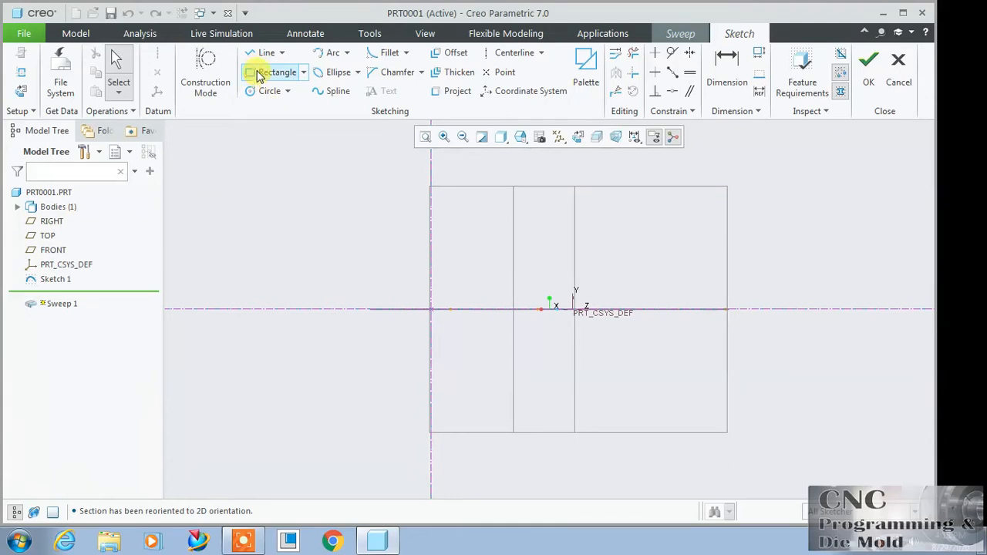
{"action": "left_click", "coordinate": [263, 73]}
{"action": "left_click", "coordinate": [432, 311]}
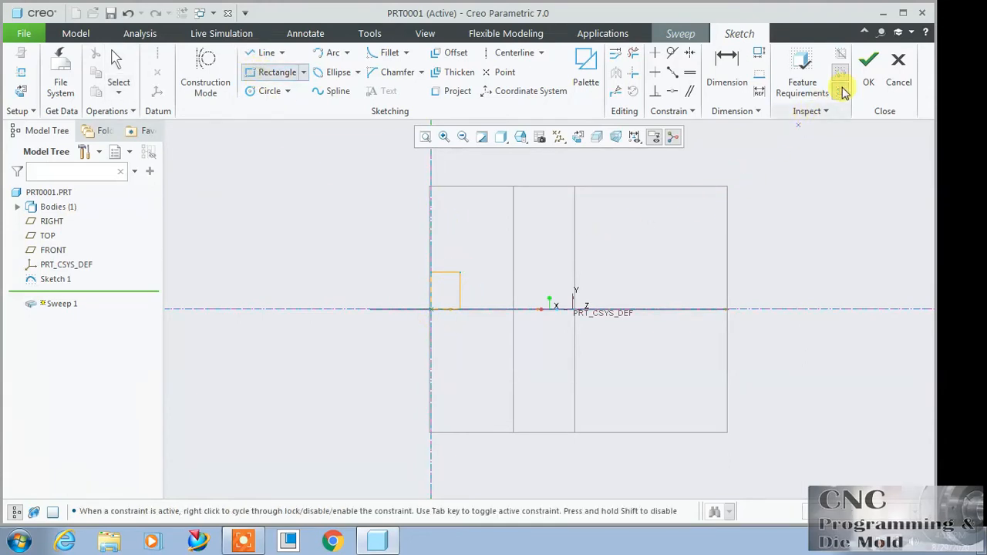
{"action": "left_click", "coordinate": [869, 74]}
Step: Inspect the sweep preview from several angles and complete the solid sweep with an unchanged section
{"action": "middle_click_drag", "start_coordinate": [782, 199], "coordinate": [835, 284]}
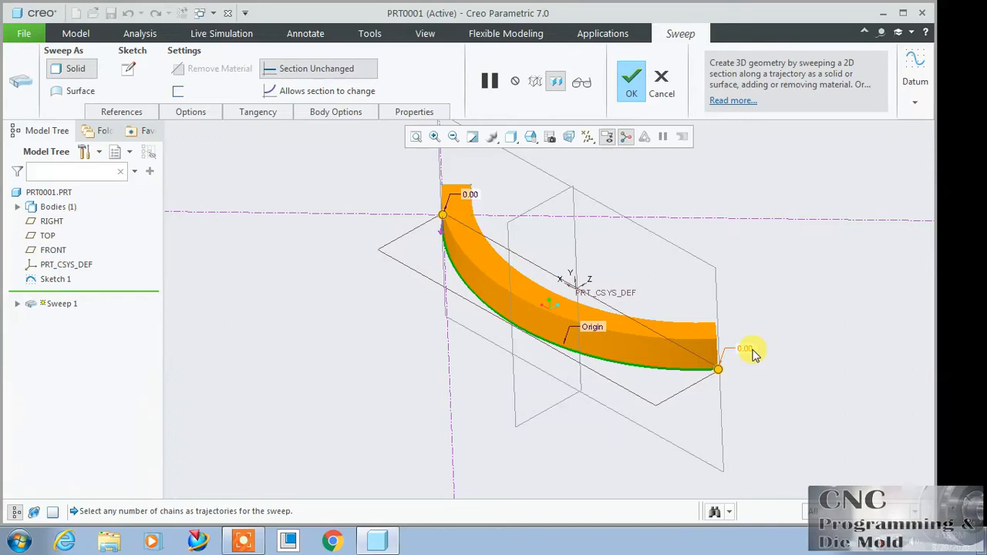
{"action": "middle_click_drag", "start_coordinate": [755, 355], "coordinate": [703, 313]}
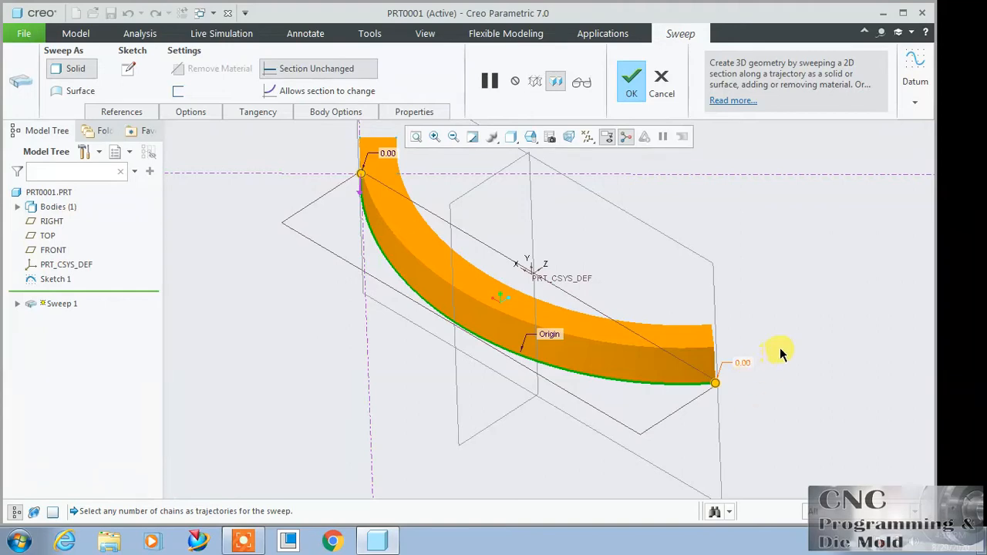
{"action": "middle_click_drag", "start_coordinate": [780, 348], "coordinate": [793, 335]}
{"action": "middle_click", "coordinate": [818, 359]}
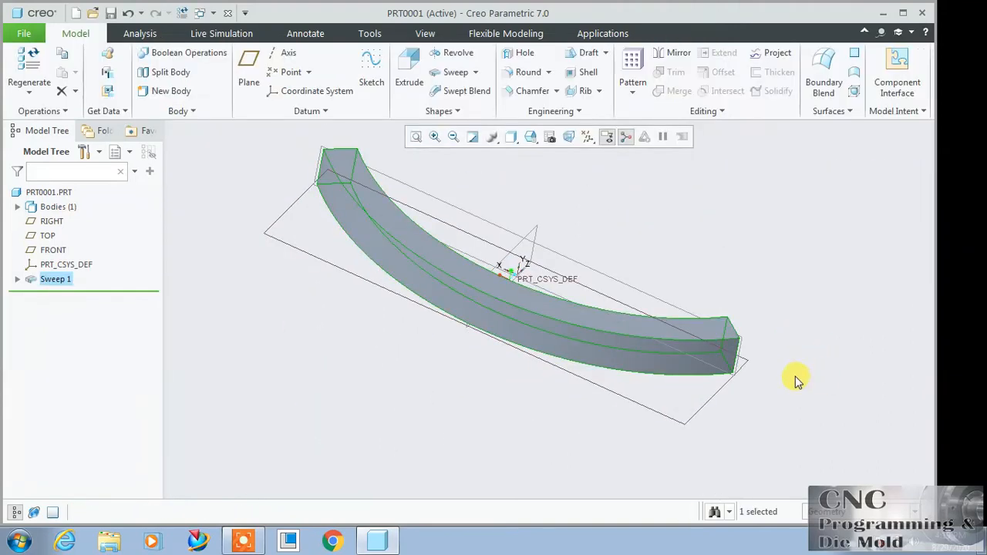
Step: Redefine the sweep and extend its trajectory by 15 at the end opposite the start point
{"action": "right_click", "coordinate": [50, 276]}
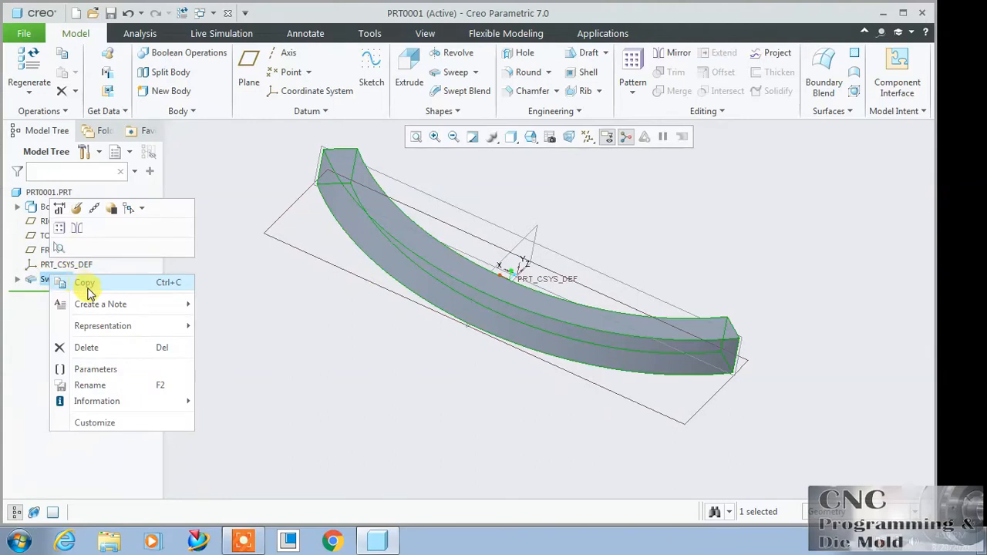
{"action": "left_click", "coordinate": [245, 315]}
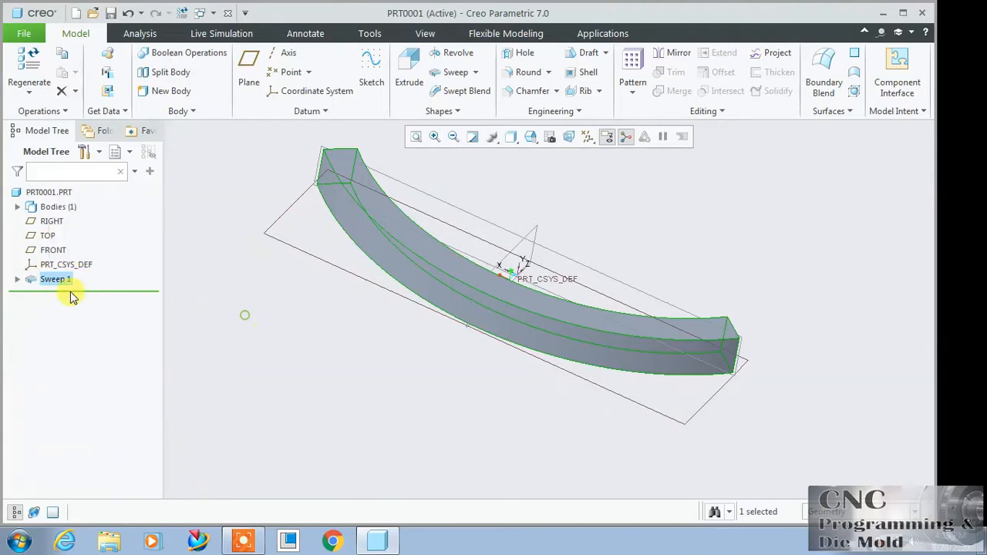
{"action": "right_click", "coordinate": [49, 282]}
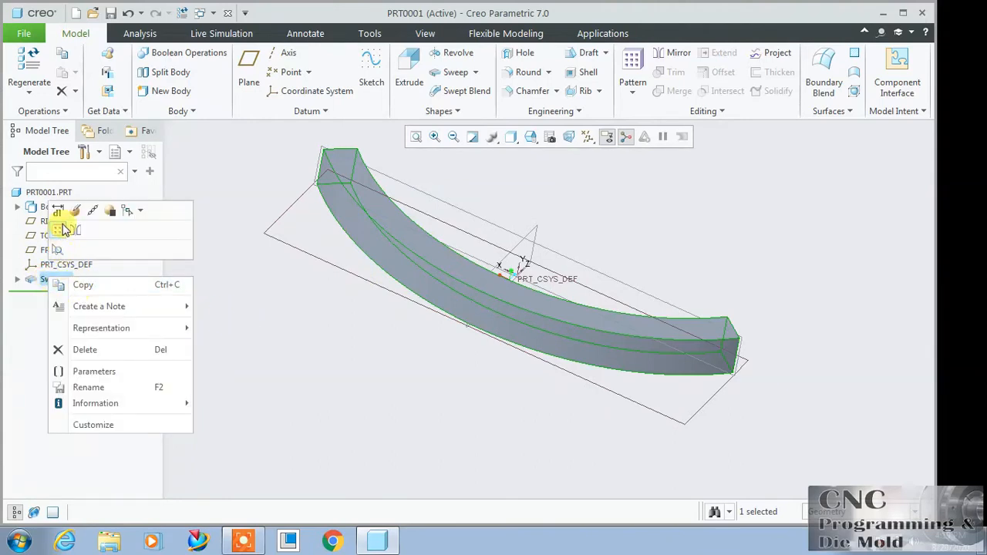
{"action": "left_click", "coordinate": [75, 214]}
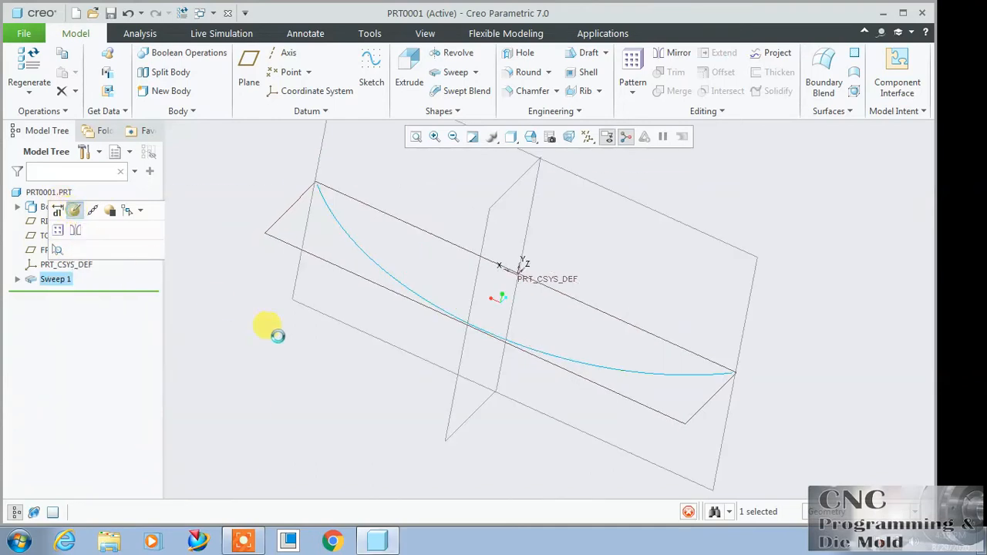
{"action": "double_click", "coordinate": [761, 354]}
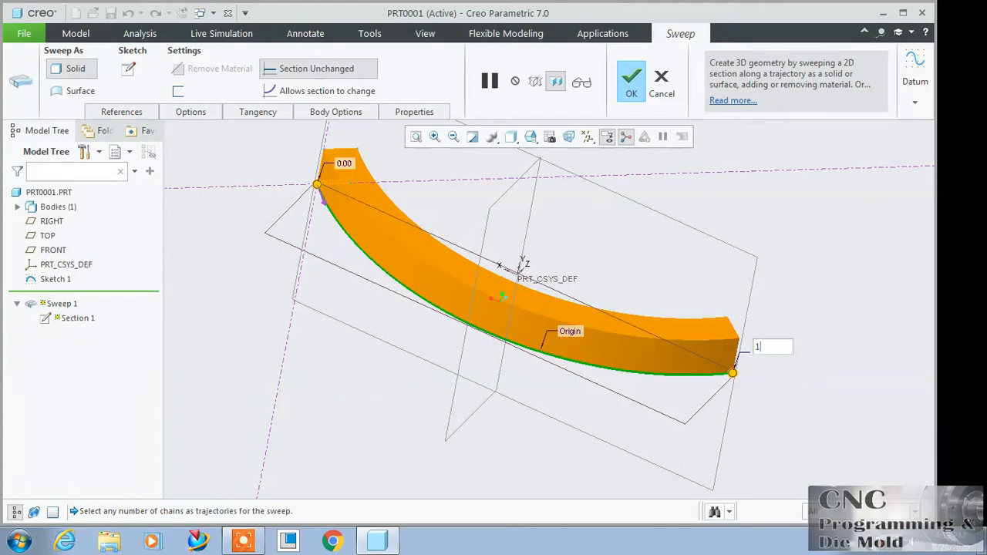
{"action": "type", "text": "15"}
{"action": "key", "text": "Return"}
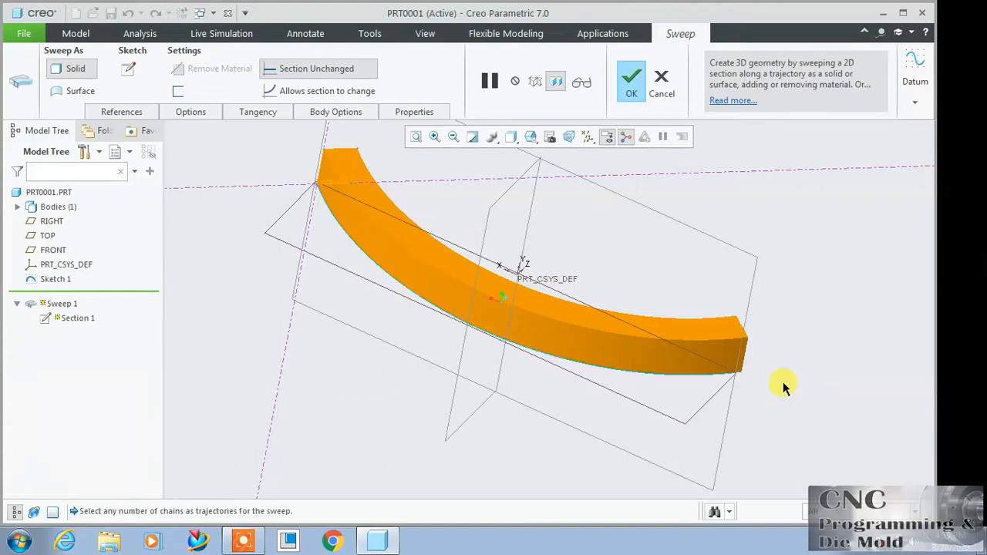
{"action": "left_click", "coordinate": [744, 376]}
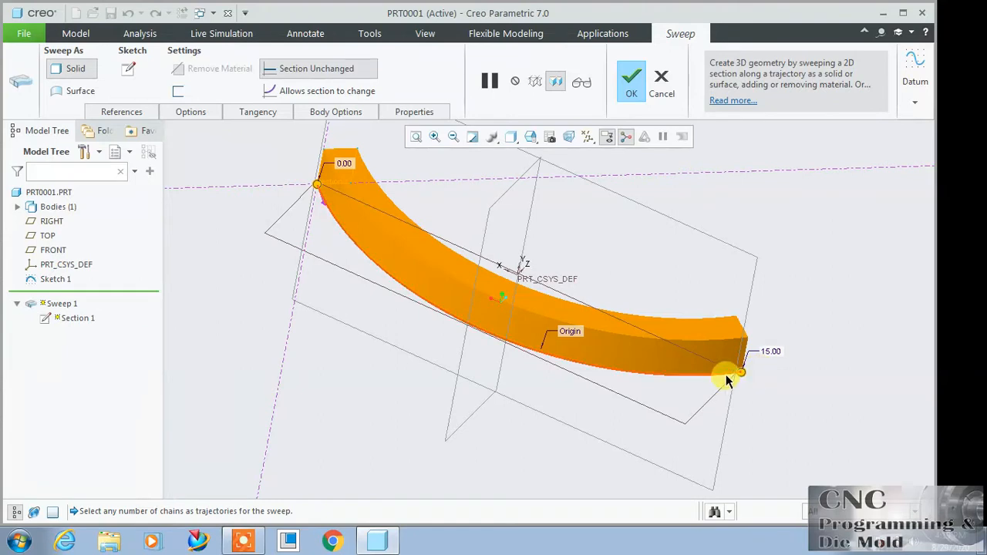
{"action": "left_click", "coordinate": [631, 80]}
{"action": "middle_click_drag", "start_coordinate": [789, 293], "coordinate": [746, 272]}
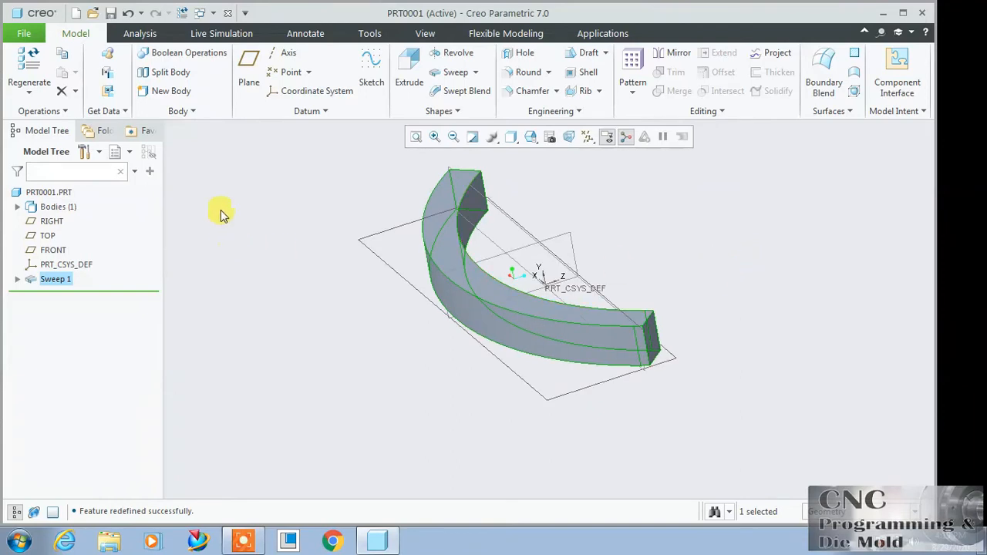
Step: Undo the sweep and restore the default view orientation
{"action": "left_click", "coordinate": [128, 13]}
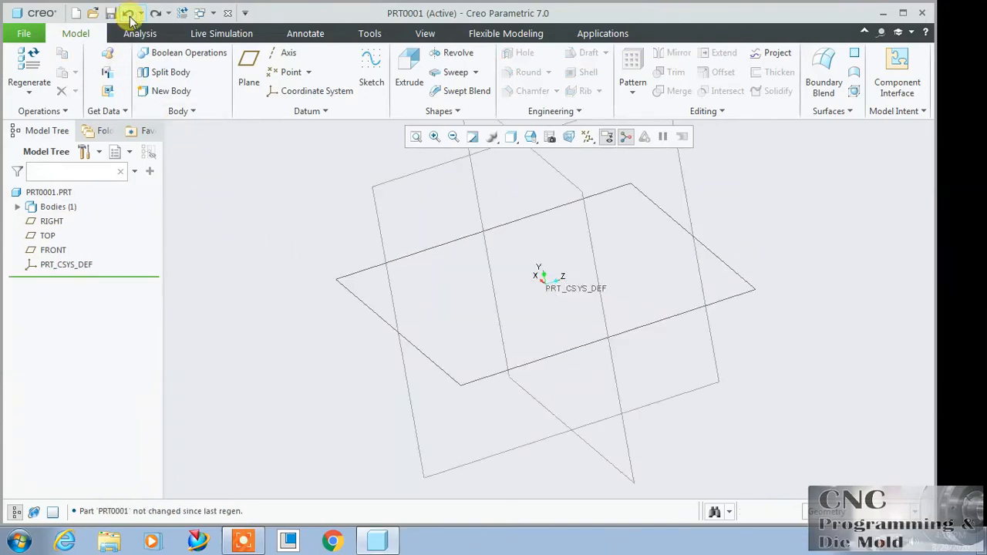
{"action": "left_click", "coordinate": [531, 137]}
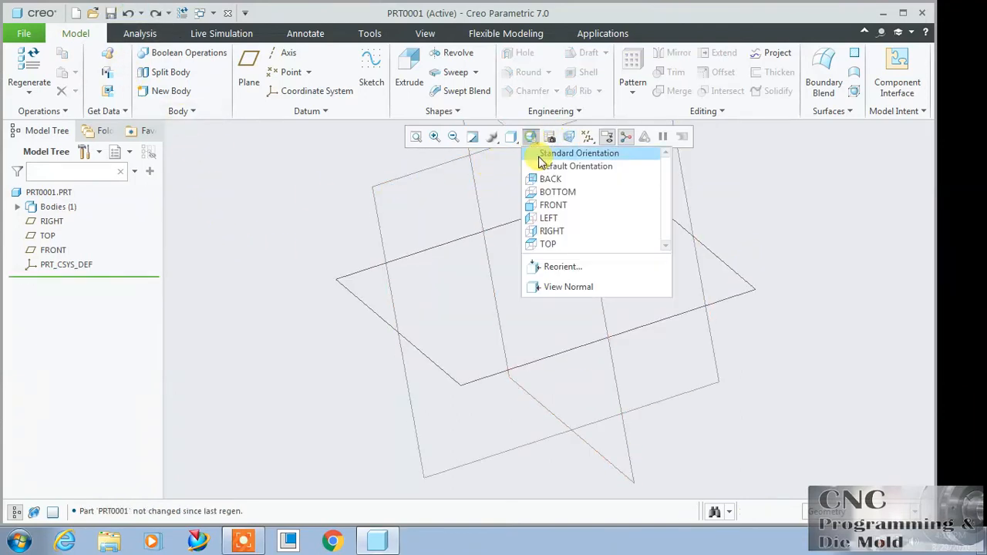
{"action": "left_click", "coordinate": [548, 167]}
Step: Start a new sweep and open its trajectory sketch on the TOP plane with RIGHT as reference, viewed normal to the screen
{"action": "left_click", "coordinate": [448, 73]}
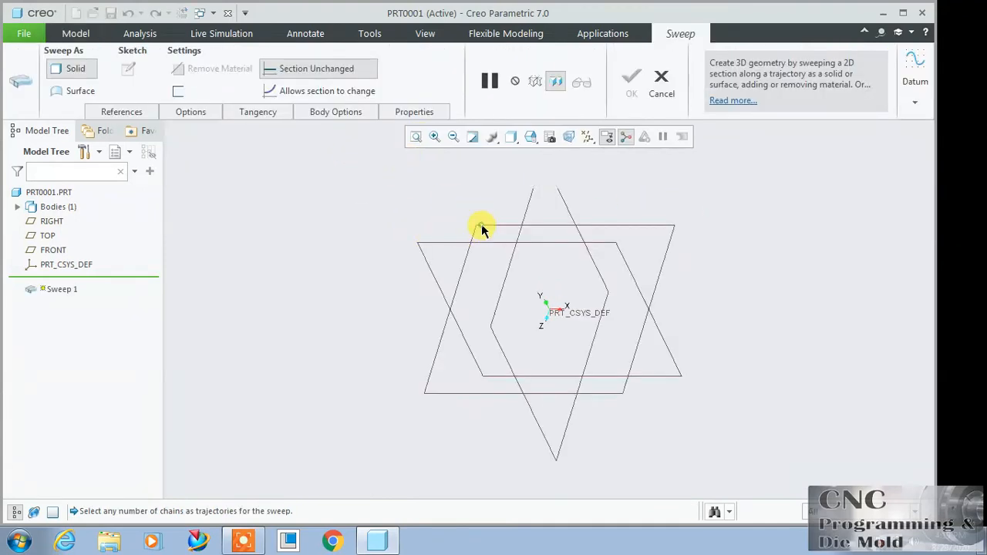
{"action": "left_click", "coordinate": [915, 101]}
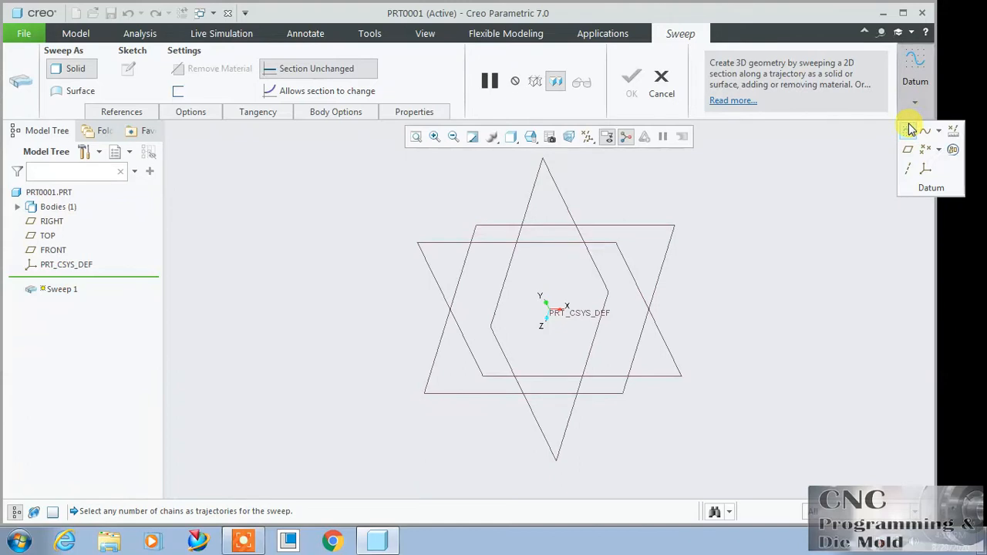
{"action": "left_click", "coordinate": [909, 129]}
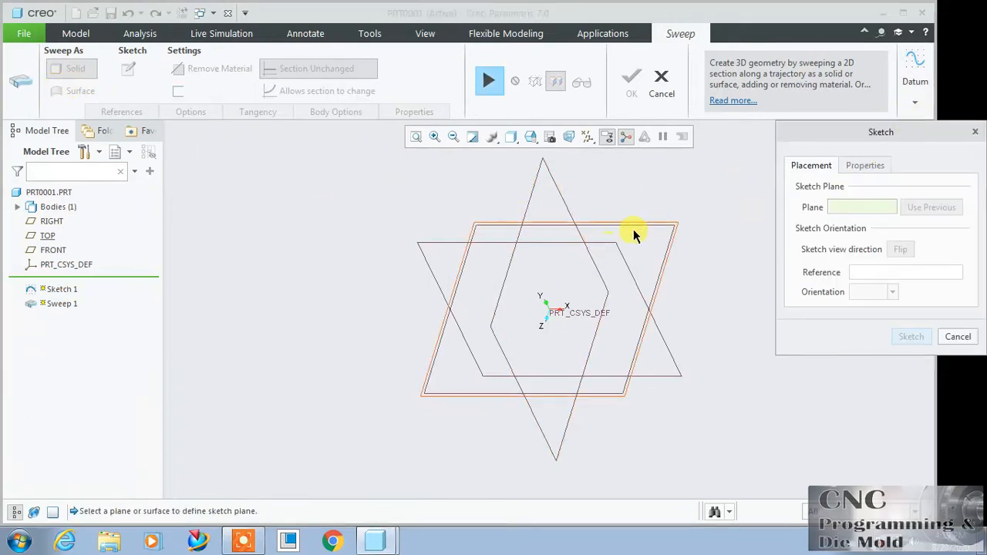
{"action": "left_click", "coordinate": [475, 229]}
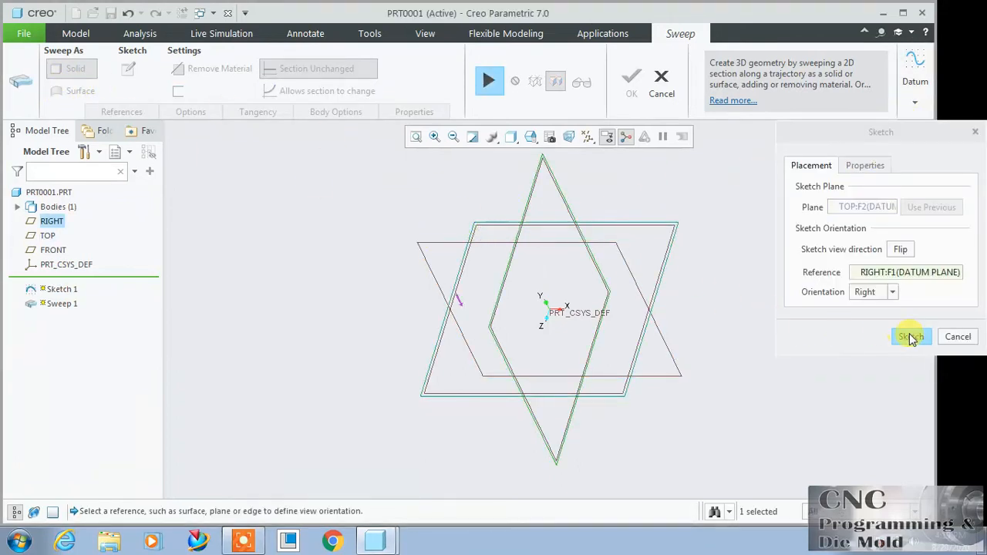
{"action": "left_click", "coordinate": [910, 336]}
{"action": "left_click", "coordinate": [577, 138]}
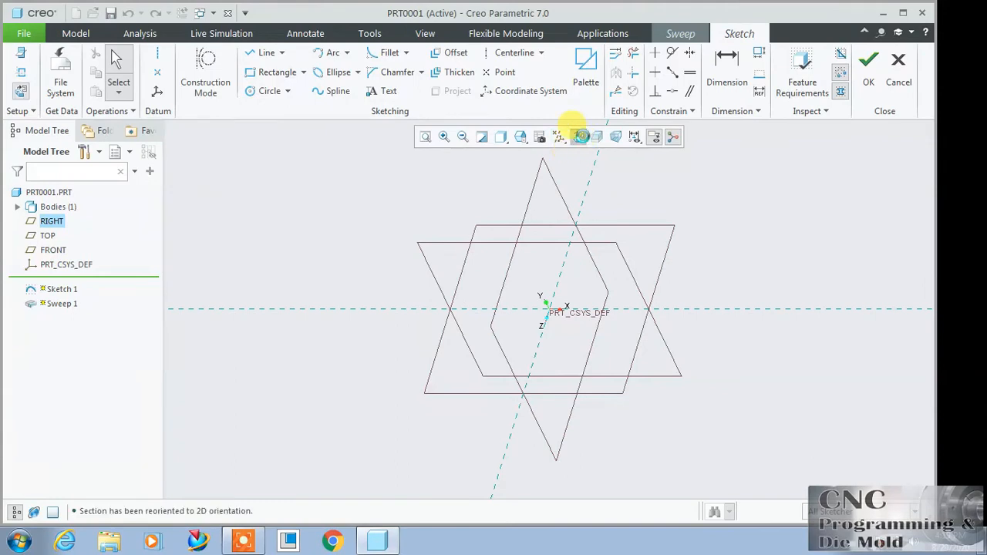
Step: Sketch a wavy five-point spline from one side of the origin to the other and resume the sweep with it as trajectory
{"action": "left_click", "coordinate": [324, 93]}
{"action": "left_click", "coordinate": [292, 283]}
{"action": "left_click", "coordinate": [421, 341]}
{"action": "left_click", "coordinate": [549, 296]}
{"action": "left_click", "coordinate": [700, 341]}
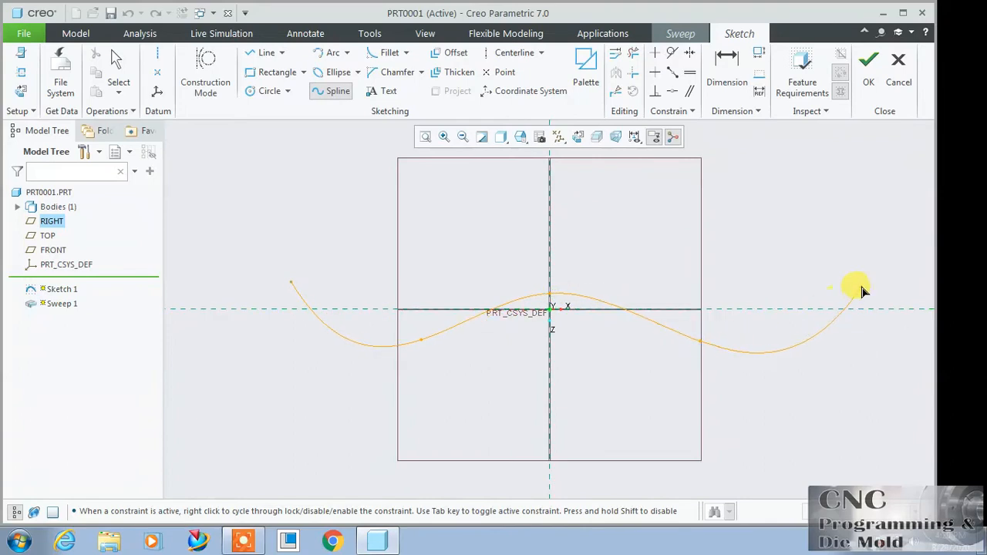
{"action": "left_click", "coordinate": [838, 291]}
{"action": "left_click", "coordinate": [869, 67]}
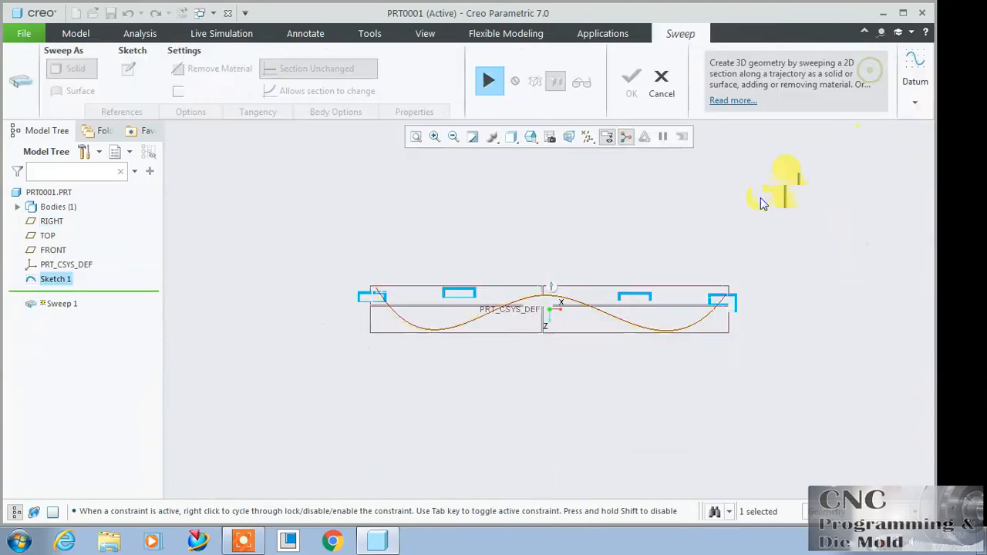
{"action": "left_click", "coordinate": [496, 89]}
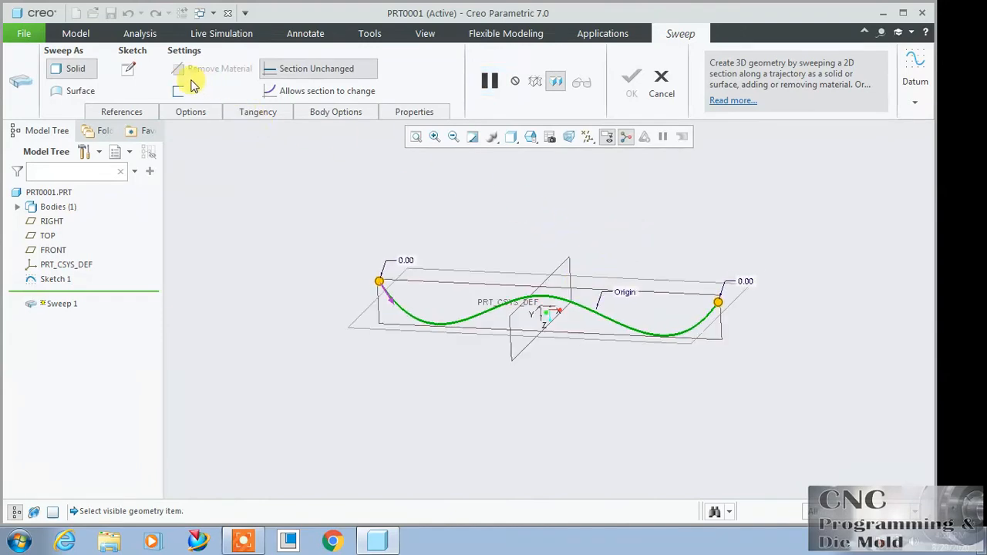
{"action": "left_click", "coordinate": [129, 69]}
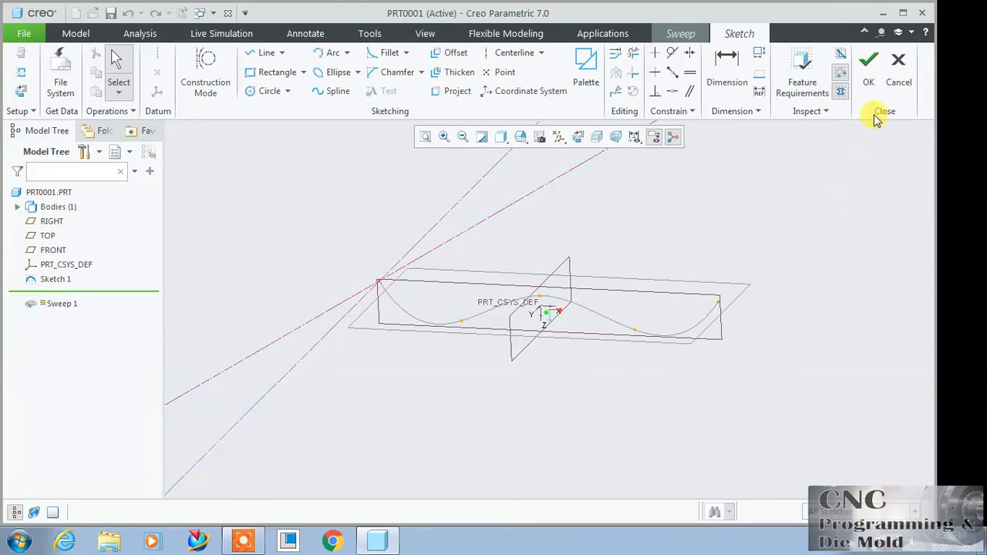
{"action": "left_click", "coordinate": [899, 77]}
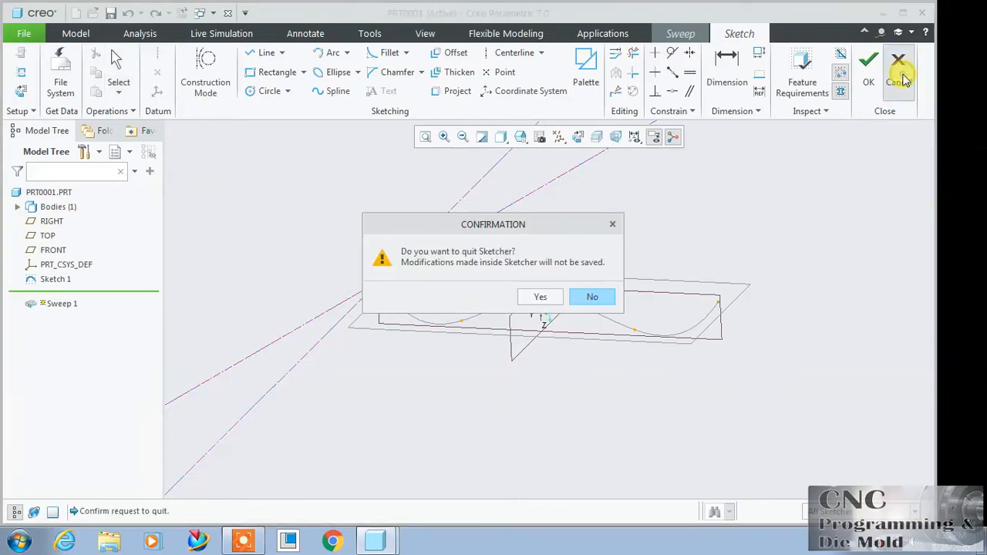
{"action": "left_click", "coordinate": [538, 298]}
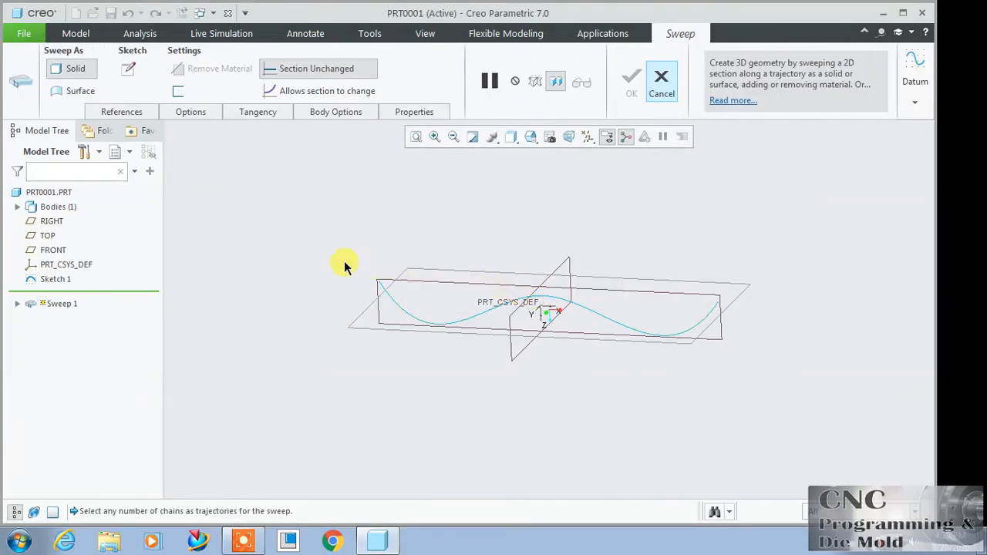
Step: Switch the sweep to Surface and open its section sketch, viewed normal to the screen
{"action": "left_click", "coordinate": [83, 91]}
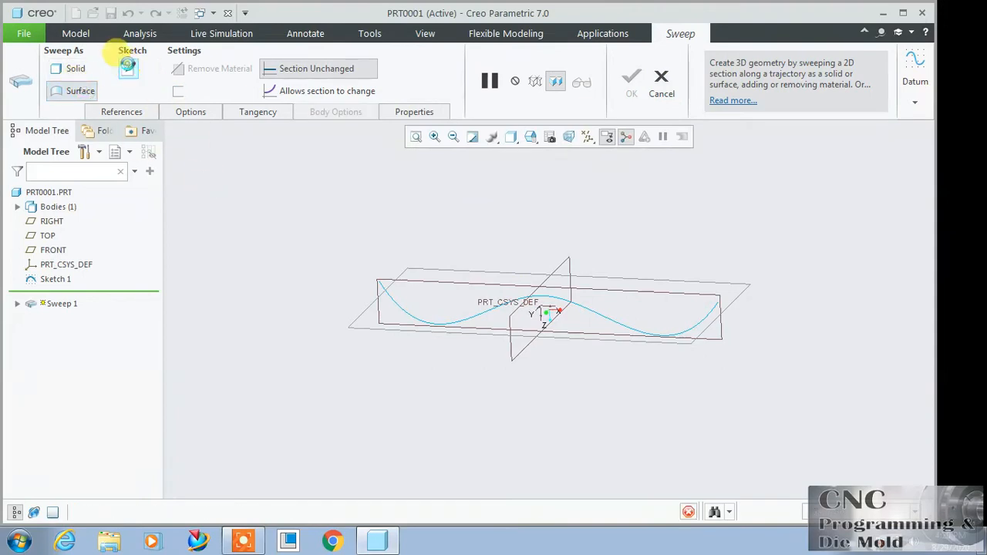
{"action": "left_click", "coordinate": [128, 69]}
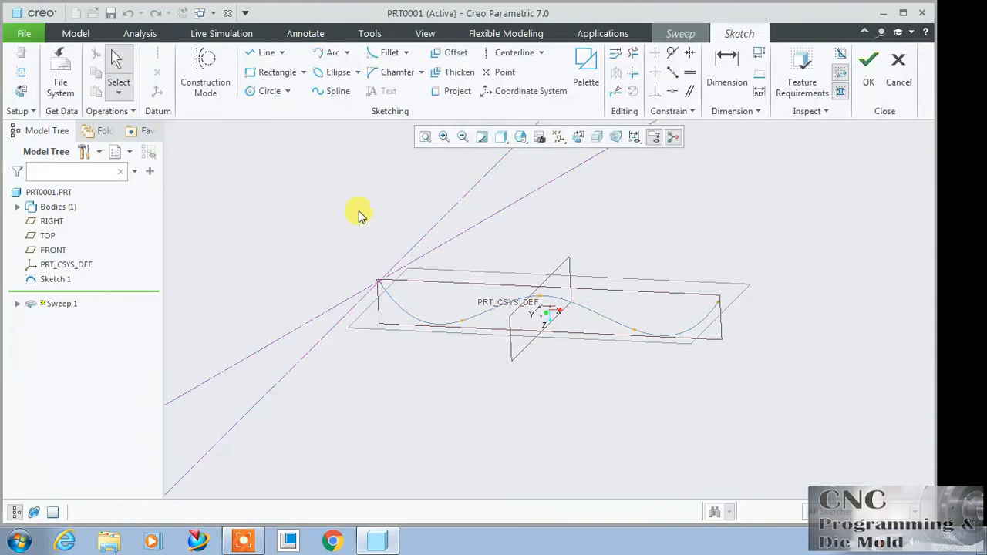
{"action": "left_click", "coordinate": [582, 136]}
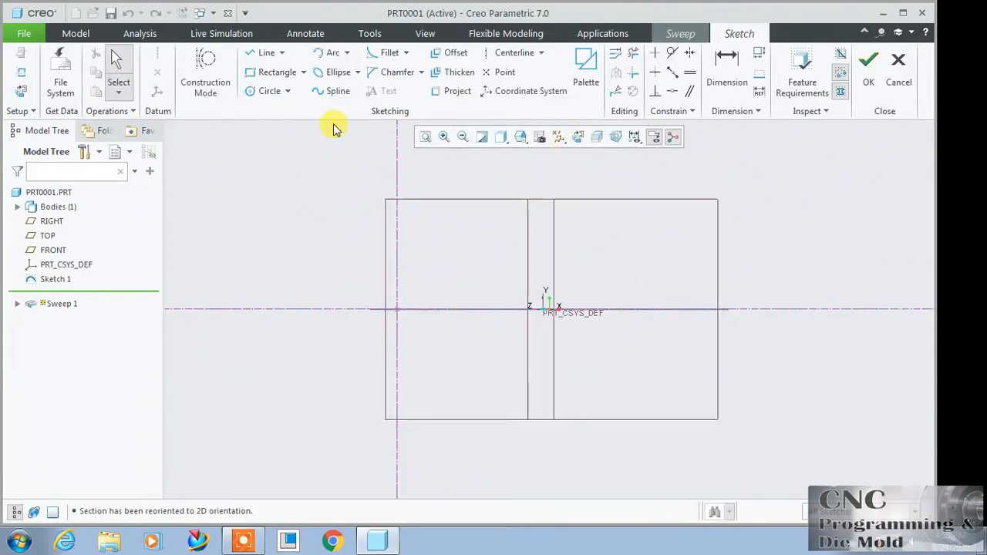
Step: Sketch an L-shaped open section about 40 high and 23 wide from the trajectory's start point and complete the surface sweep
{"action": "left_click", "coordinate": [266, 52]}
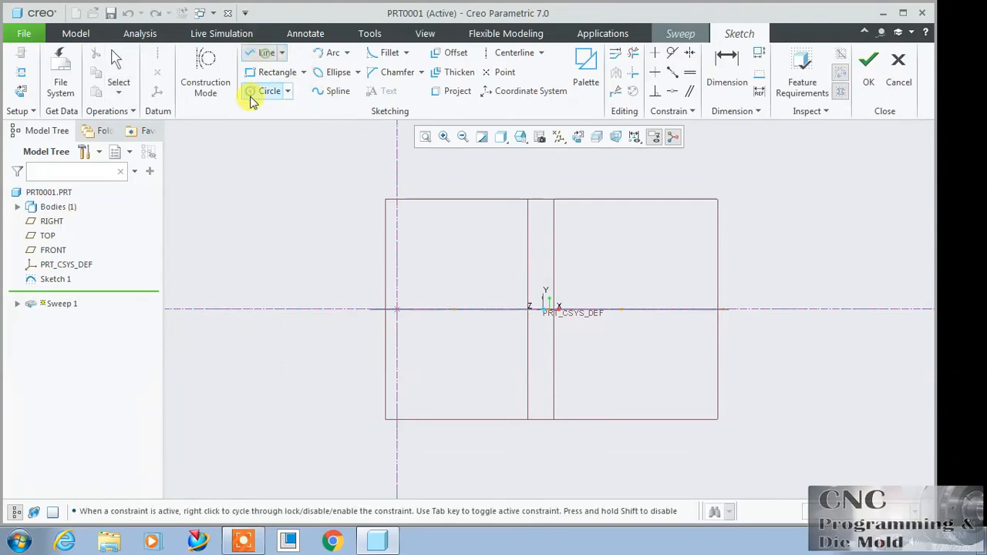
{"action": "left_click", "coordinate": [401, 326]}
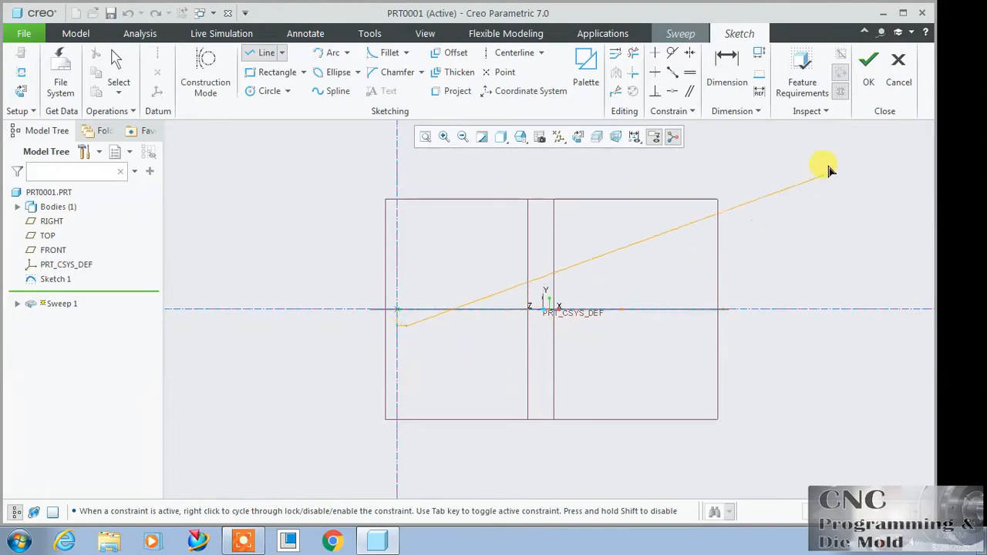
{"action": "left_click", "coordinate": [867, 65]}
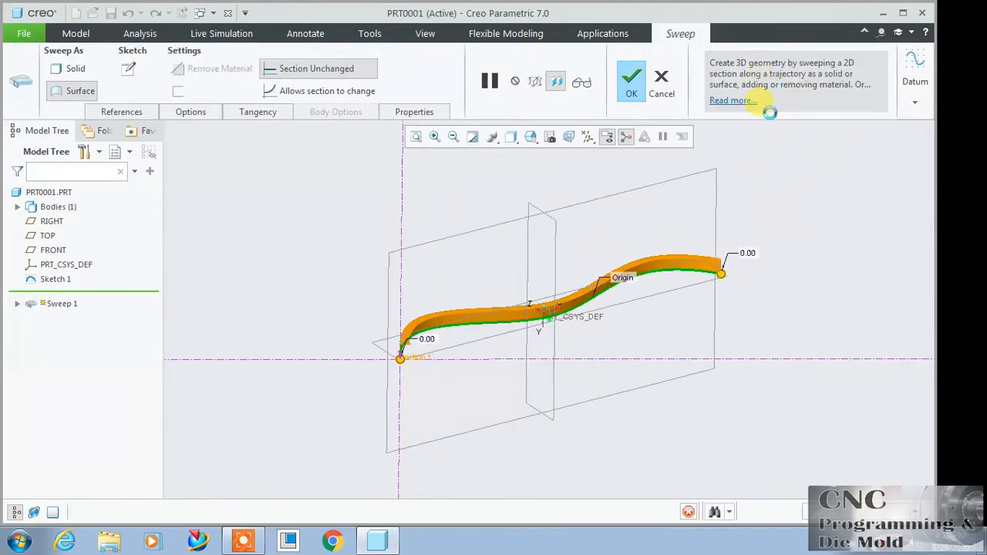
{"action": "left_click", "coordinate": [632, 82]}
Step: Examine the L-shaped swept surface from several angles and distances
{"action": "scroll", "coordinate": [665, 352], "scroll_direction": "up", "scroll_amount": 2}
{"action": "middle_click_drag", "start_coordinate": [667, 353], "coordinate": [524, 267]}
{"action": "scroll", "coordinate": [441, 303], "scroll_direction": "down", "scroll_amount": 4}
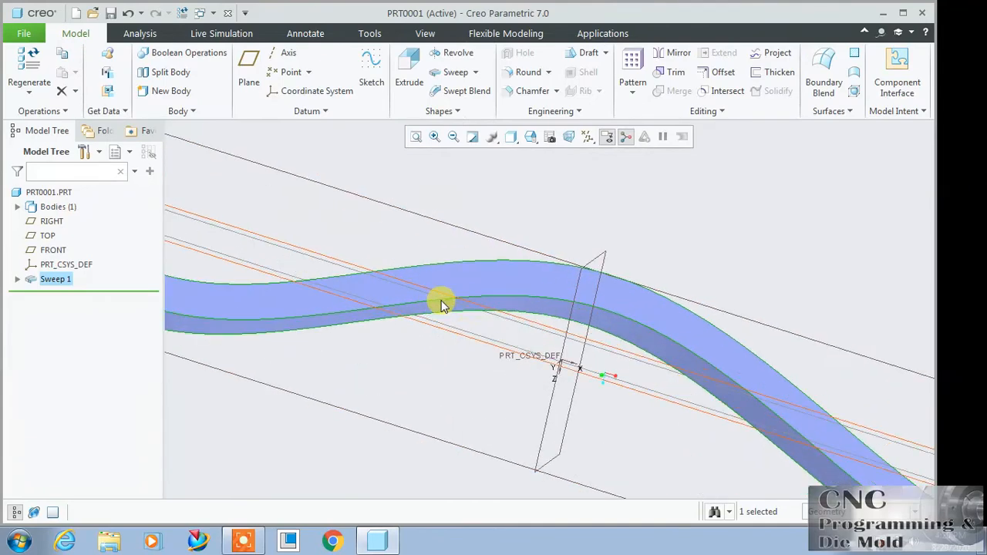
{"action": "scroll", "coordinate": [612, 257], "scroll_direction": "up", "scroll_amount": 4}
{"action": "middle_click_drag", "start_coordinate": [612, 258], "coordinate": [579, 218]}
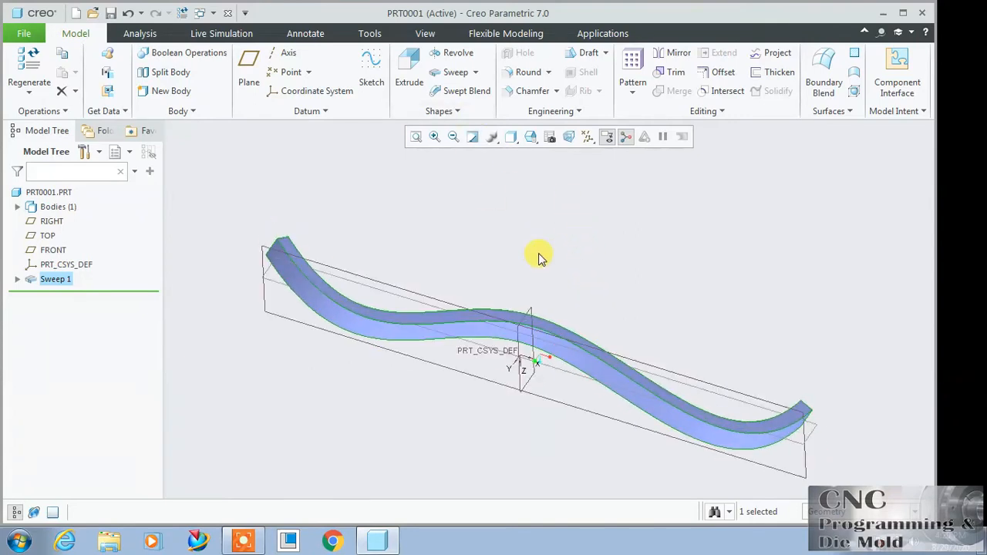
{"action": "scroll", "coordinate": [555, 275], "scroll_direction": "down", "scroll_amount": 2}
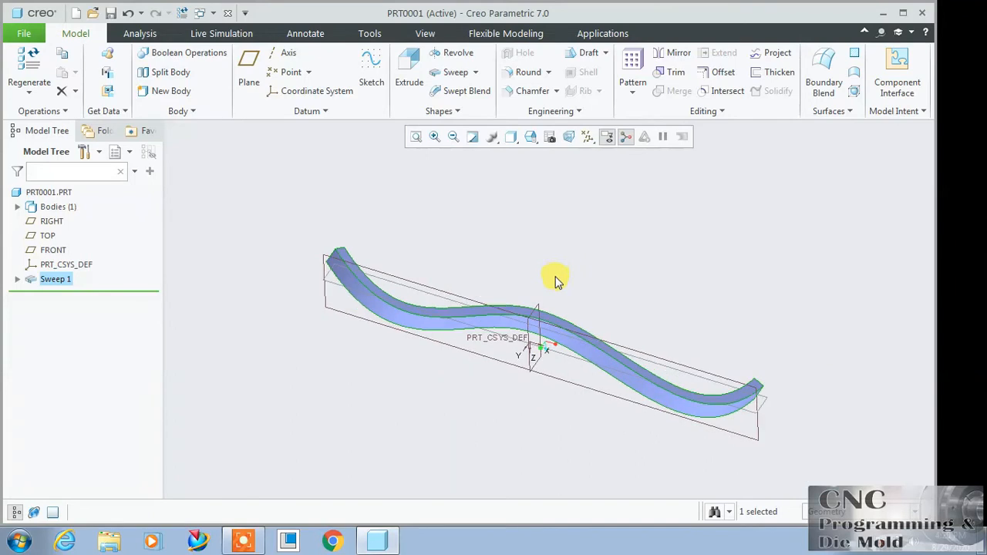
{"action": "left_click", "coordinate": [614, 292]}
{"action": "scroll", "coordinate": [569, 324], "scroll_direction": "up", "scroll_amount": 3}
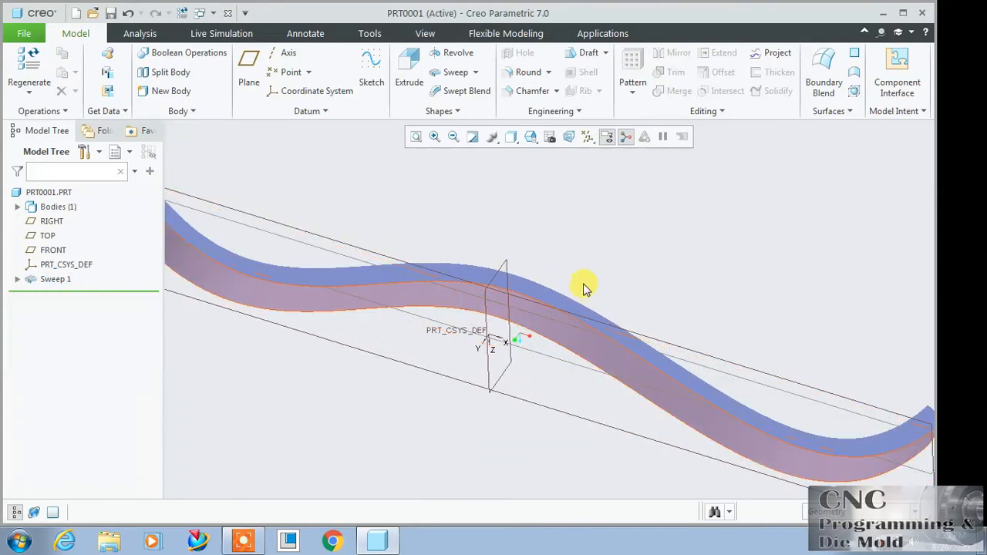
Step: Redefine Sweep 1, open its section sketch normal to the screen and delete both lines of the L-shaped section
{"action": "left_click", "coordinate": [128, 13]}
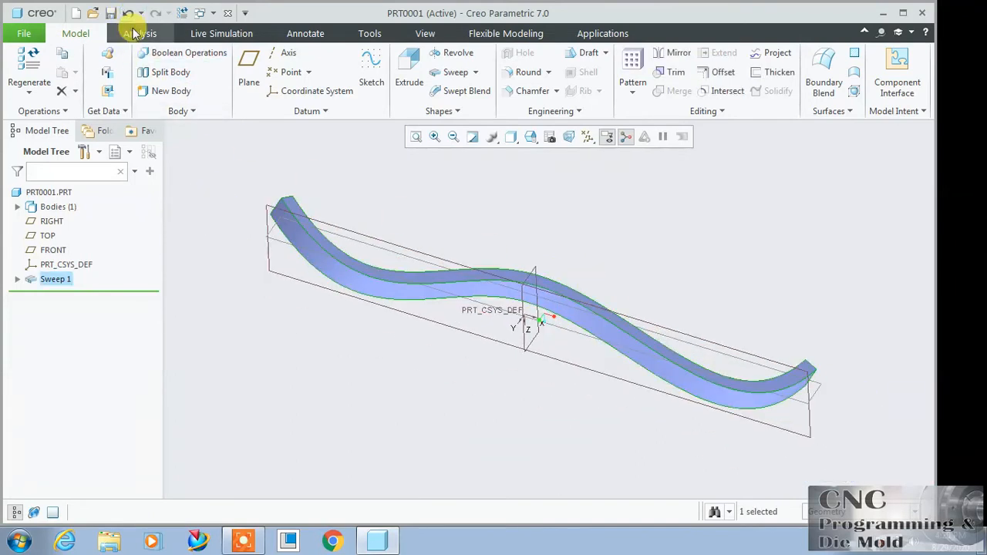
{"action": "right_click", "coordinate": [62, 281]}
{"action": "left_click", "coordinate": [86, 213]}
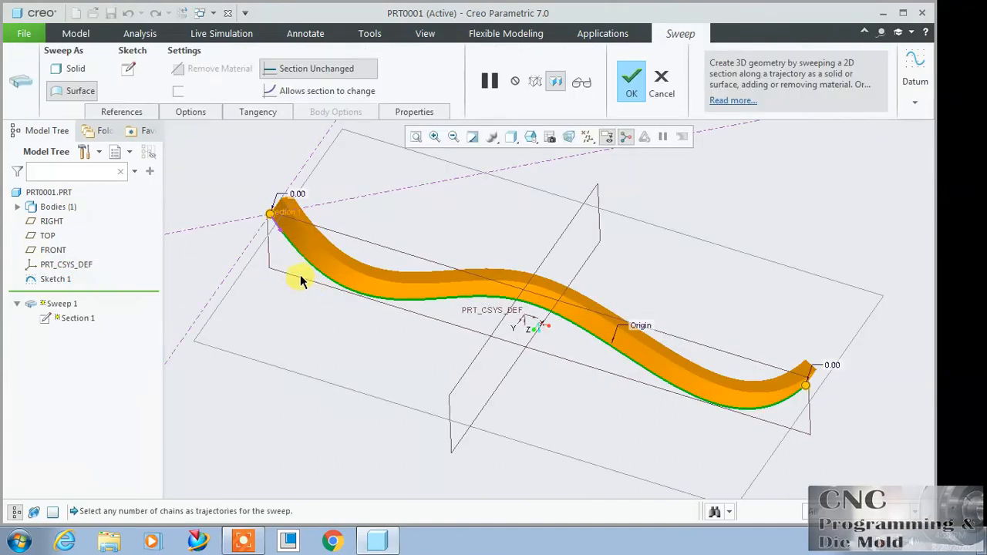
{"action": "left_click", "coordinate": [128, 69]}
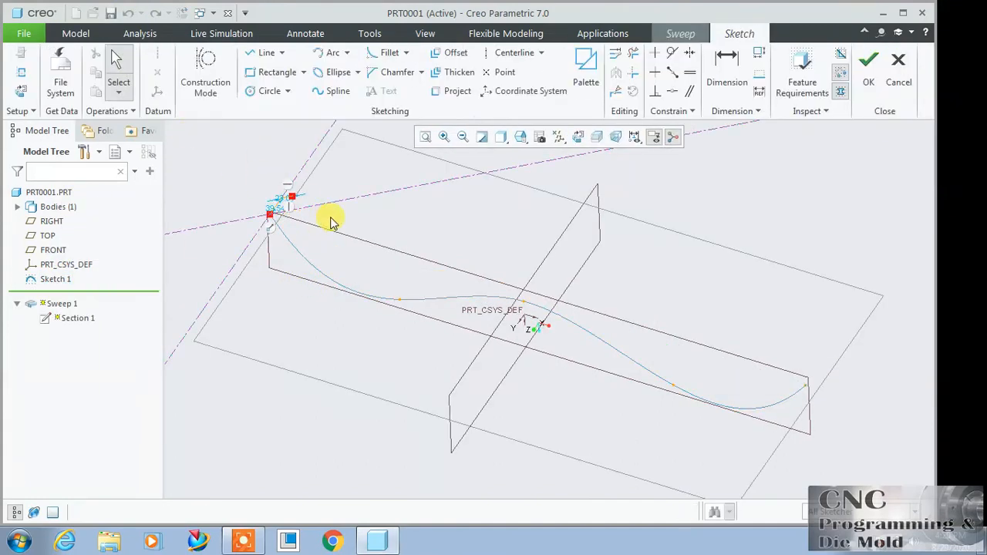
{"action": "left_click", "coordinate": [578, 137]}
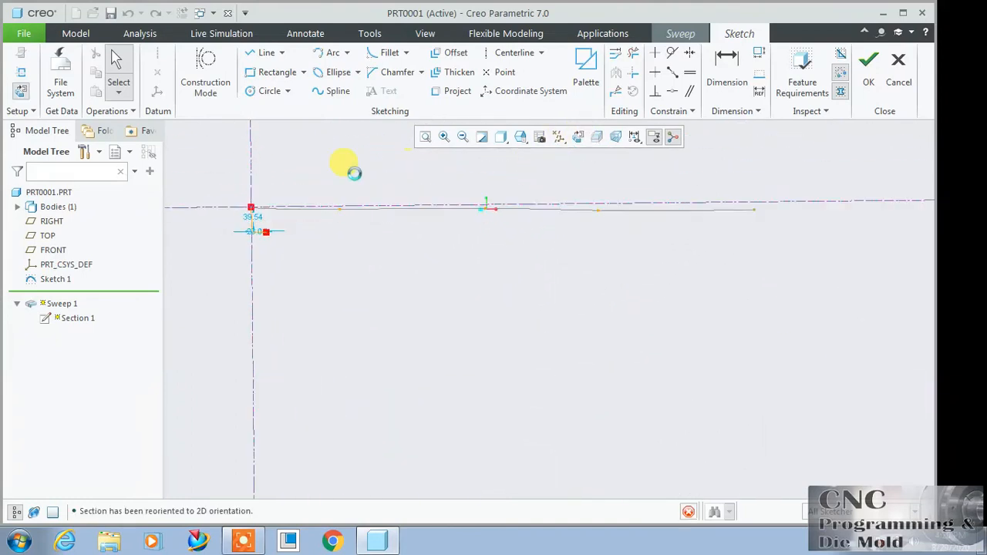
{"action": "scroll", "coordinate": [236, 199], "scroll_direction": "up", "scroll_amount": 7}
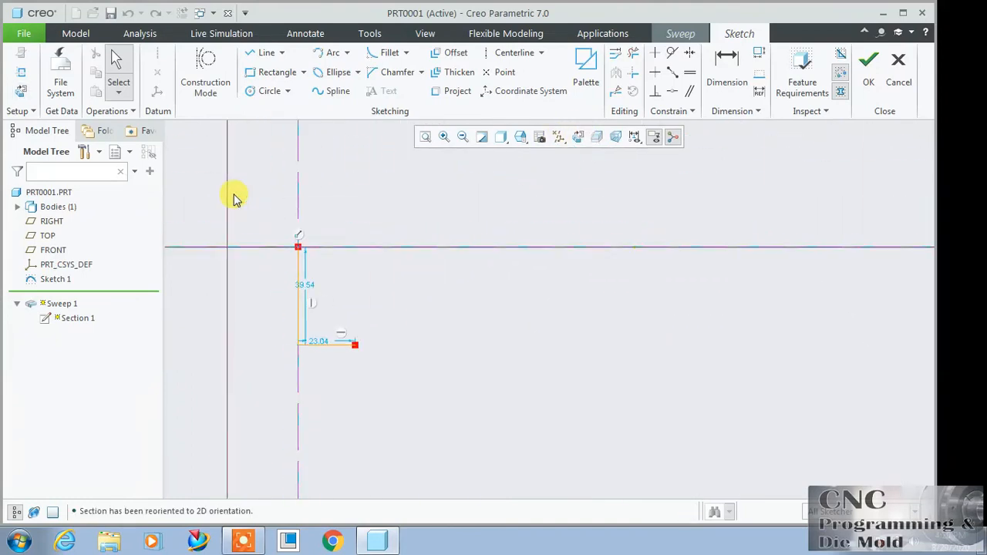
{"action": "left_click", "coordinate": [634, 53]}
{"action": "mouse_move", "coordinate": [393, 353]}
{"action": "left_mouse_down"}
{"action": "mouse_move", "coordinate": [337, 391]}
{"action": "mouse_move", "coordinate": [401, 459]}
{"action": "left_mouse_up"}
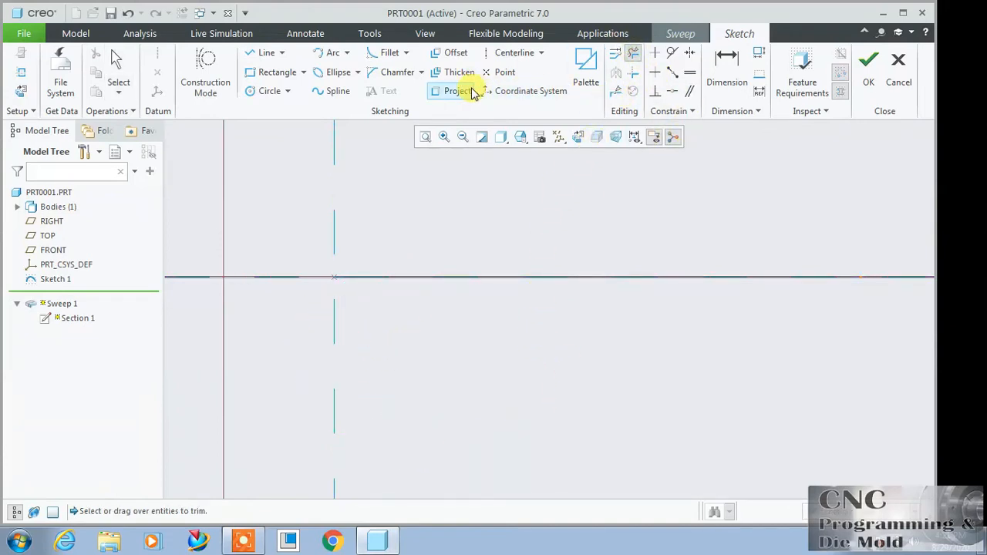
Step: Sketch an open curved spline section passing through the trajectory's start point and complete the redefined surface sweep
{"action": "left_click", "coordinate": [336, 90]}
{"action": "left_click", "coordinate": [403, 192]}
{"action": "left_click", "coordinate": [334, 277]}
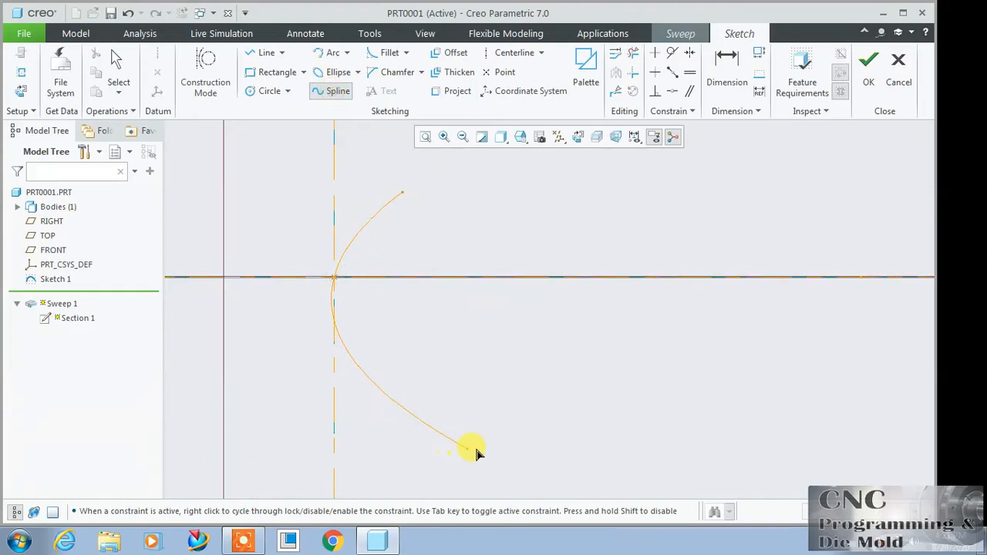
{"action": "left_click", "coordinate": [513, 453]}
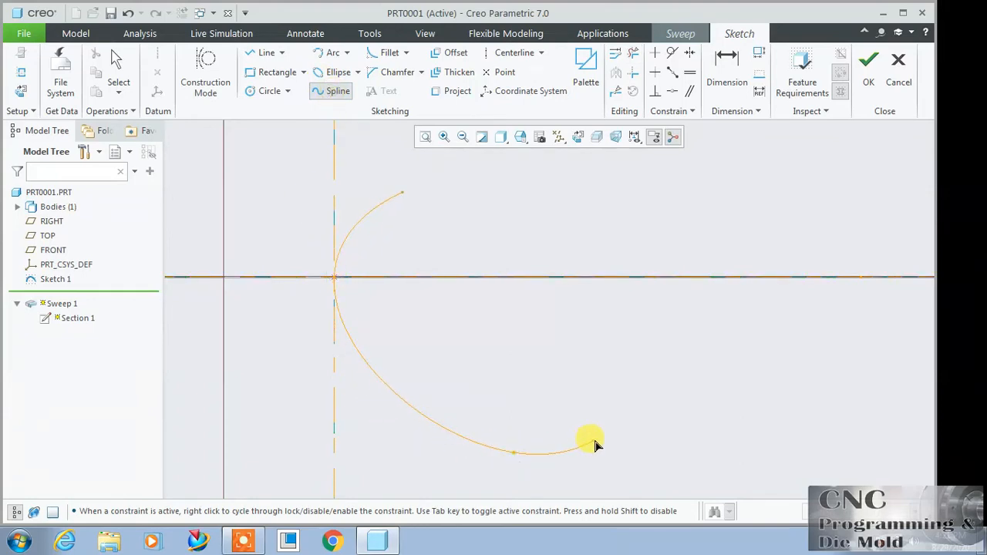
{"action": "left_click", "coordinate": [624, 483]}
{"action": "left_click", "coordinate": [870, 62]}
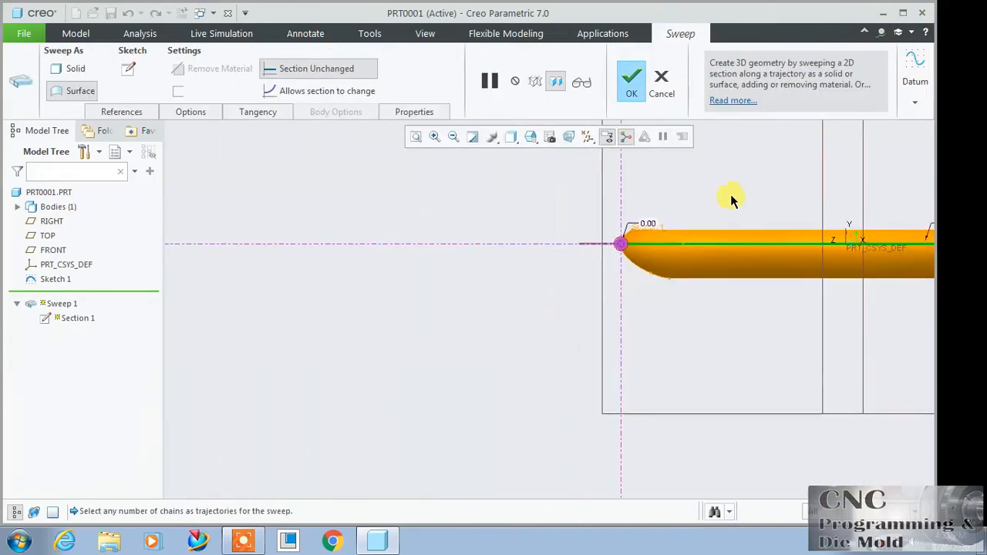
{"action": "middle_click_drag", "start_coordinate": [732, 199], "coordinate": [635, 248]}
{"action": "left_click", "coordinate": [630, 77]}
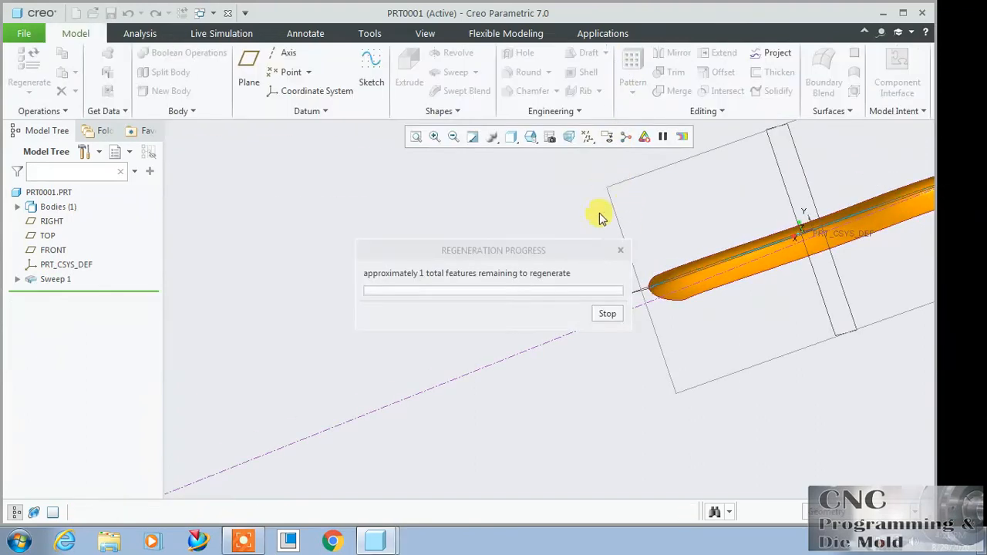
Step: Inspect the curved swept surface, and undo the section change, the sweep and the spline trajectory sketch
{"action": "scroll", "coordinate": [557, 260], "scroll_direction": "up", "scroll_amount": 3}
{"action": "middle_click_drag", "start_coordinate": [712, 351], "coordinate": [646, 331]}
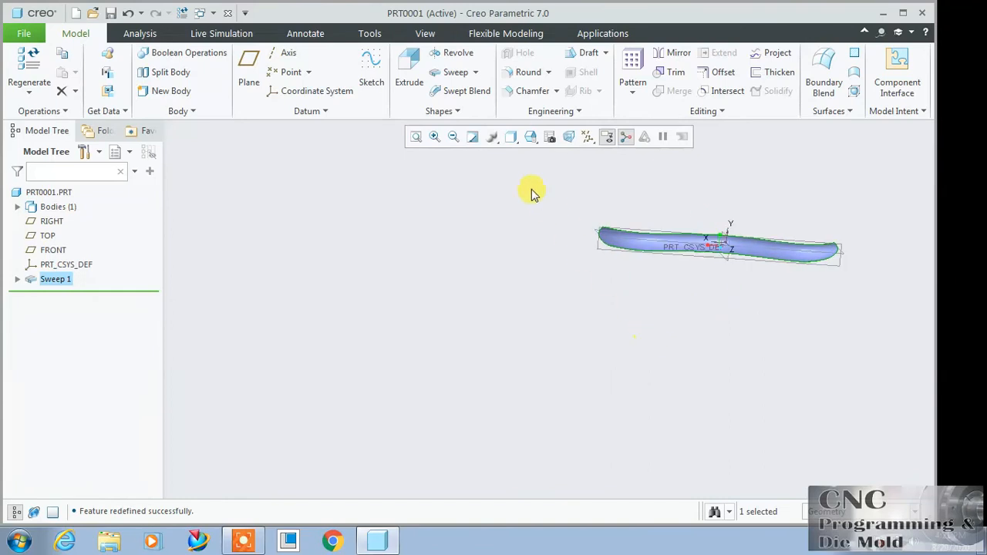
{"action": "left_click", "coordinate": [416, 137]}
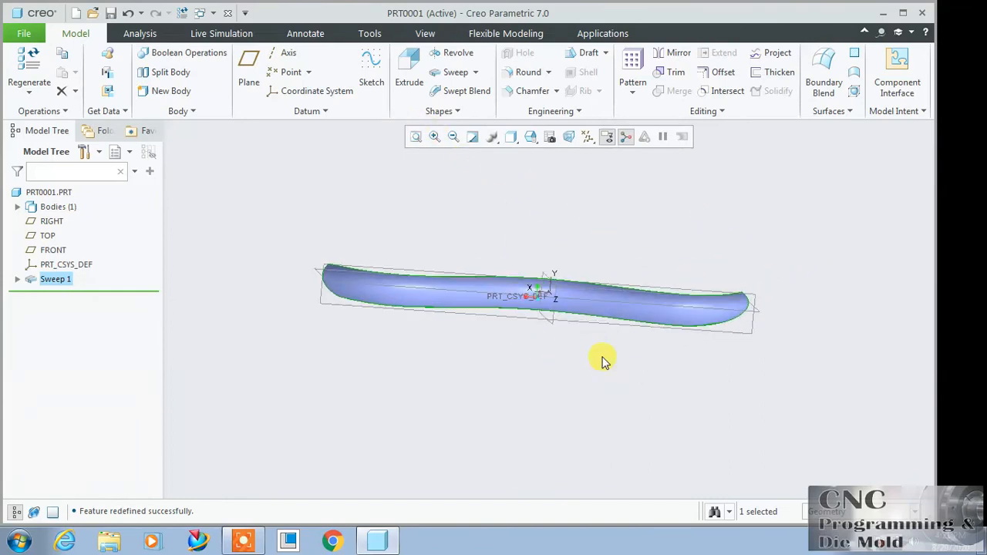
{"action": "middle_click_drag", "start_coordinate": [602, 359], "coordinate": [805, 245]}
{"action": "scroll", "coordinate": [509, 203], "scroll_direction": "up", "scroll_amount": 3}
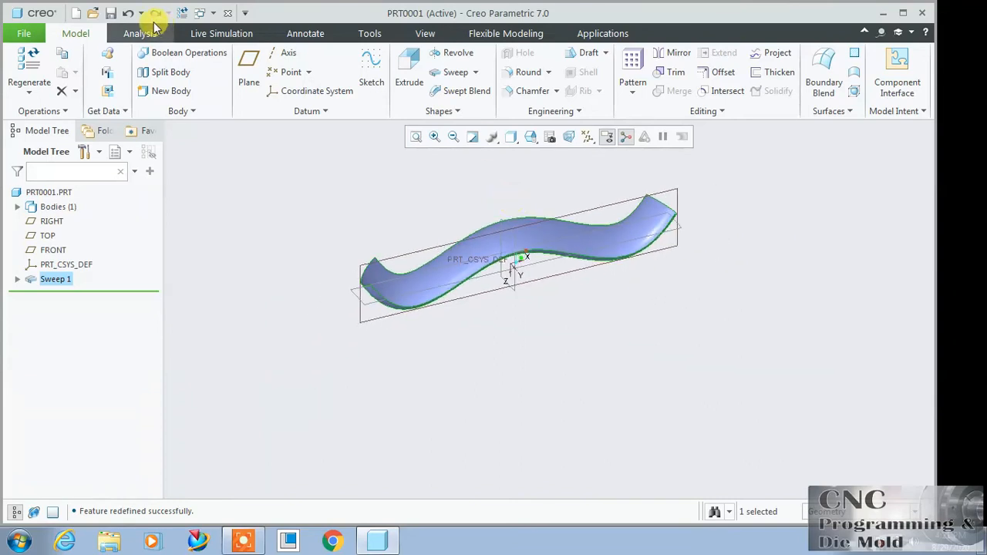
{"action": "left_click", "coordinate": [128, 14]}
{"action": "left_click", "coordinate": [128, 14]}
{"action": "left_click", "coordinate": [129, 14]}
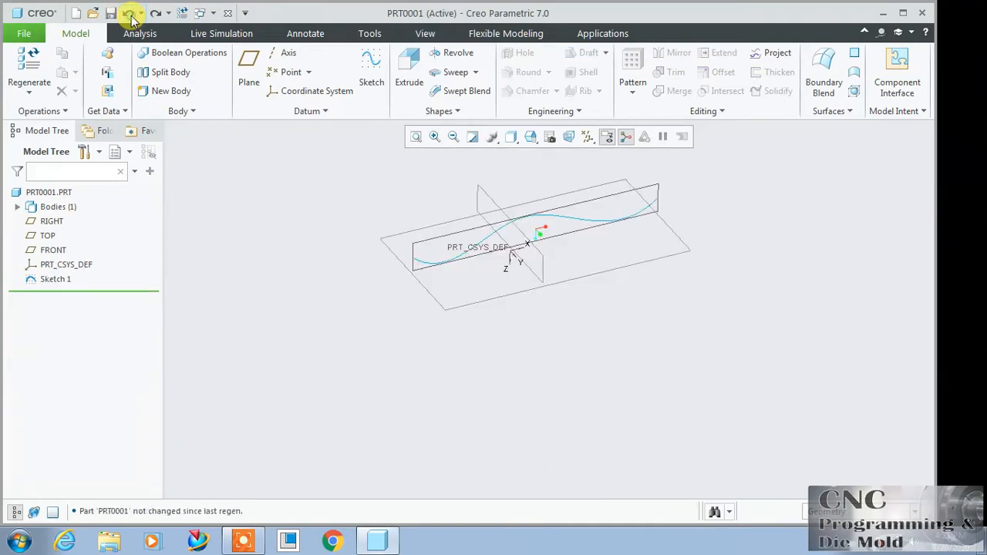
{"action": "left_click", "coordinate": [129, 14]}
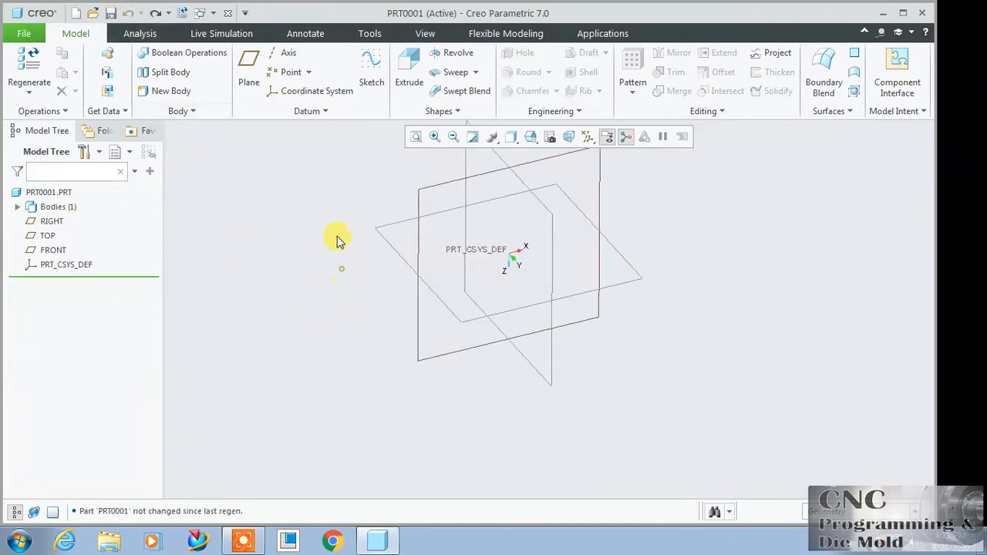
Step: Start a new sweep and open its trajectory sketch on the TOP plane with RIGHT as reference, viewed normal to the screen
{"action": "left_click", "coordinate": [449, 72]}
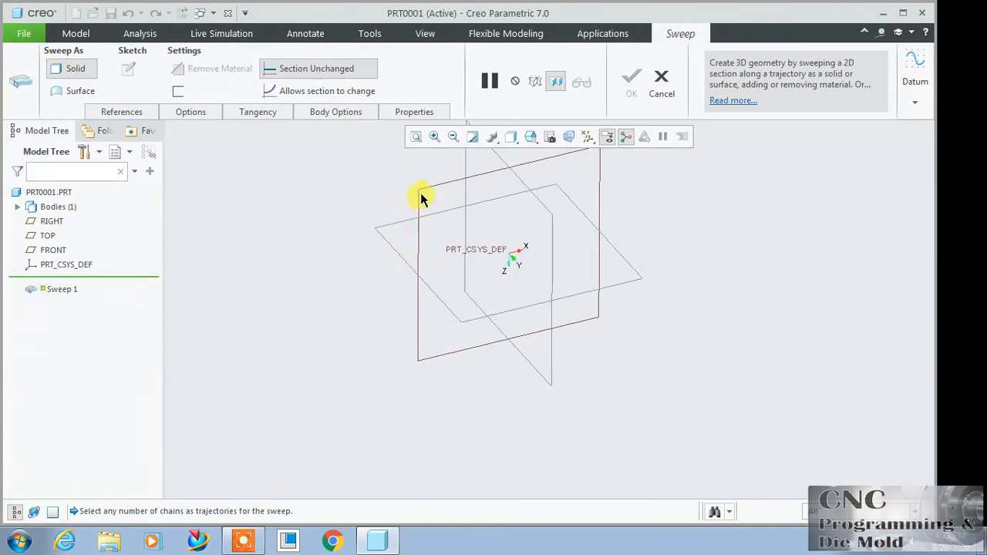
{"action": "left_click", "coordinate": [915, 81]}
{"action": "left_click", "coordinate": [909, 129]}
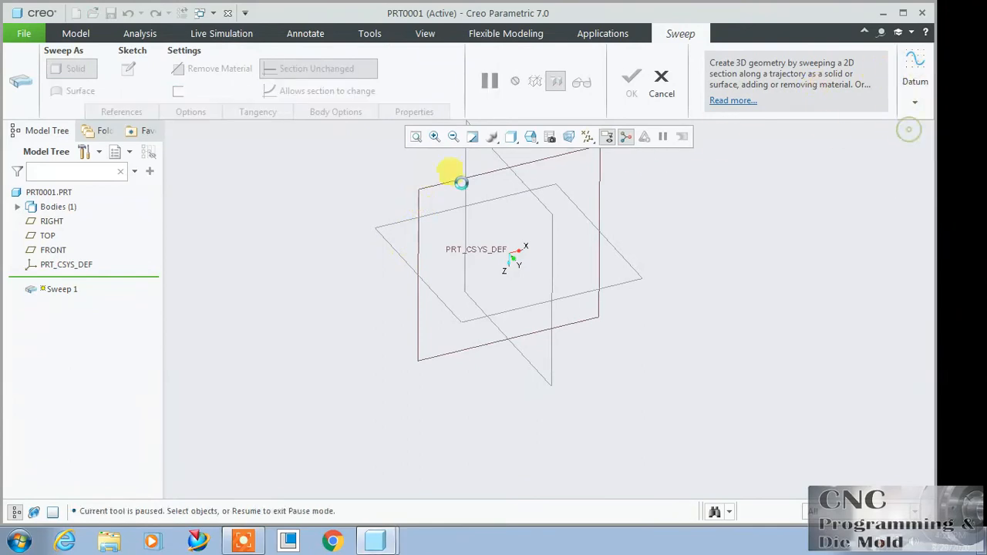
{"action": "left_click", "coordinate": [429, 186]}
{"action": "left_click", "coordinate": [901, 334]}
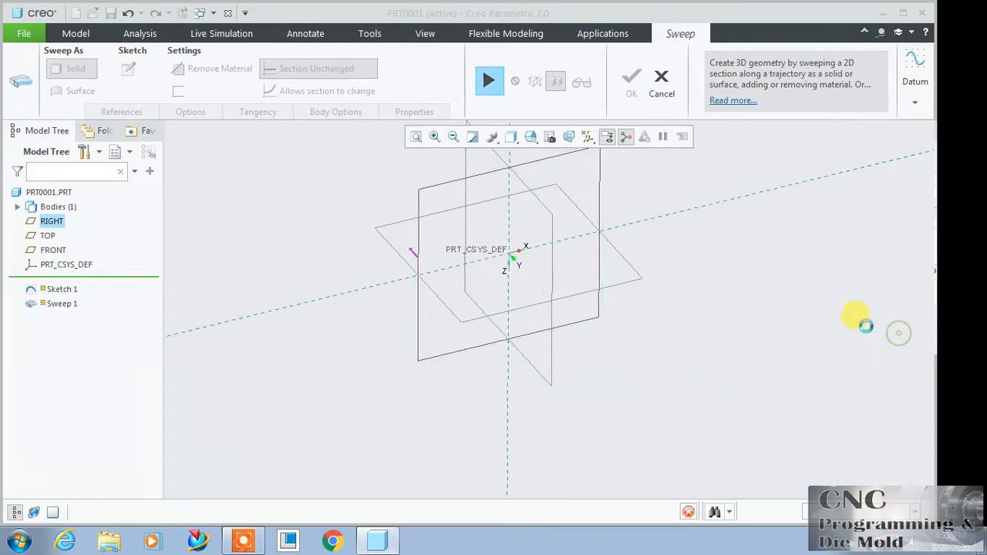
{"action": "left_click", "coordinate": [575, 136]}
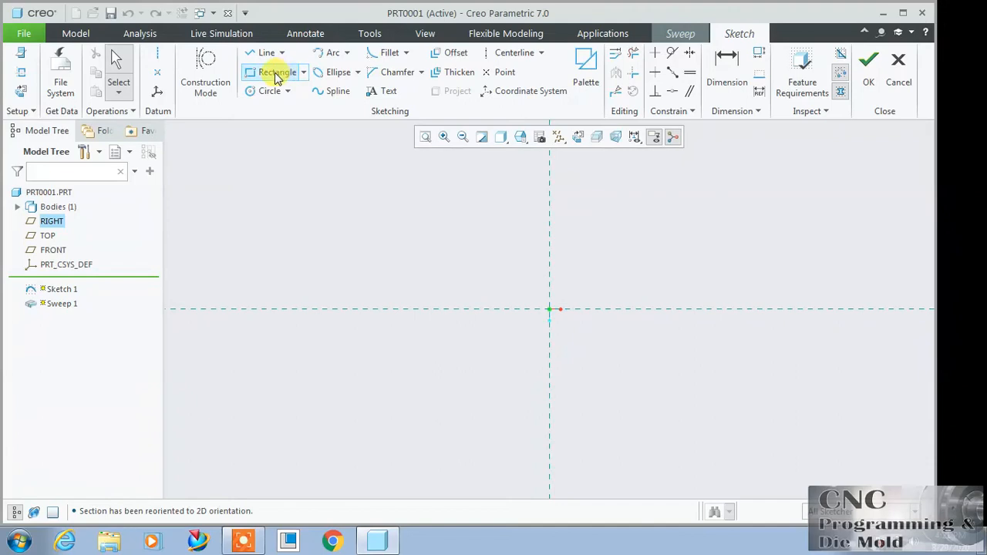
Step: Sketch an arc bulging upward with both ends on the horizontal reference, one on each side of the origin, and finish the sketch
{"action": "left_click", "coordinate": [332, 52]}
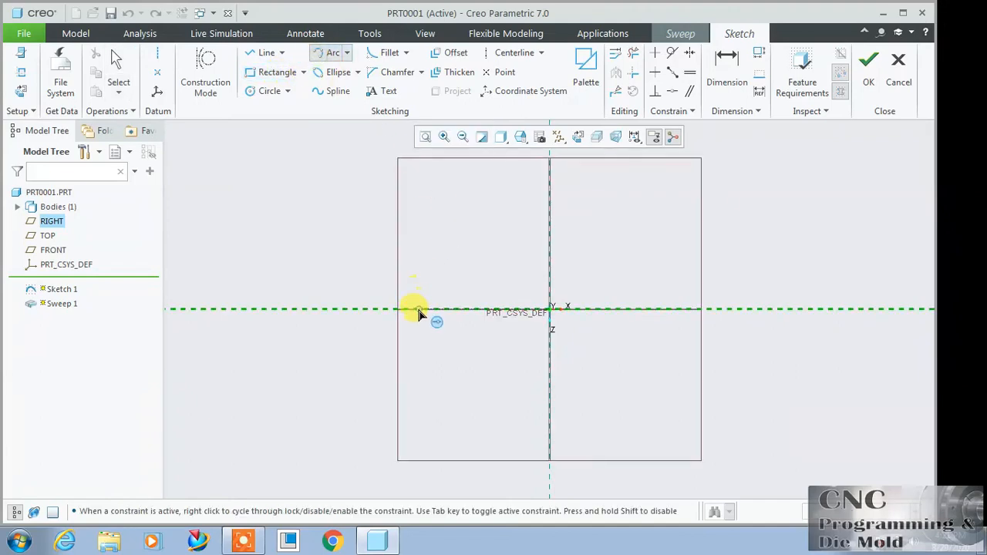
{"action": "left_click", "coordinate": [698, 310]}
{"action": "left_click", "coordinate": [646, 270]}
{"action": "left_click", "coordinate": [869, 73]}
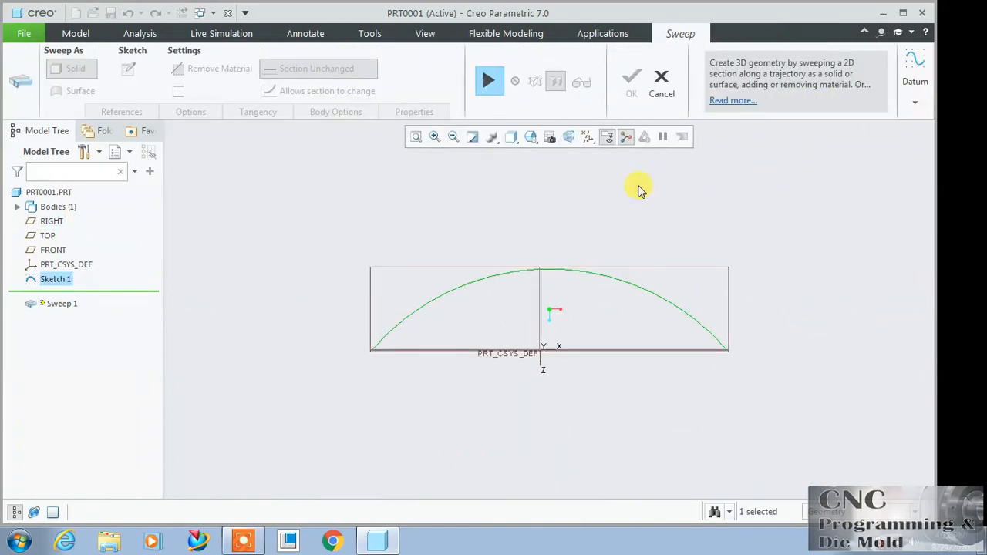
Step: Resume the sweep and open its section sketch normal to the screen, sketching a circle centred on the arc trajectory's start point
{"action": "left_click", "coordinate": [488, 80]}
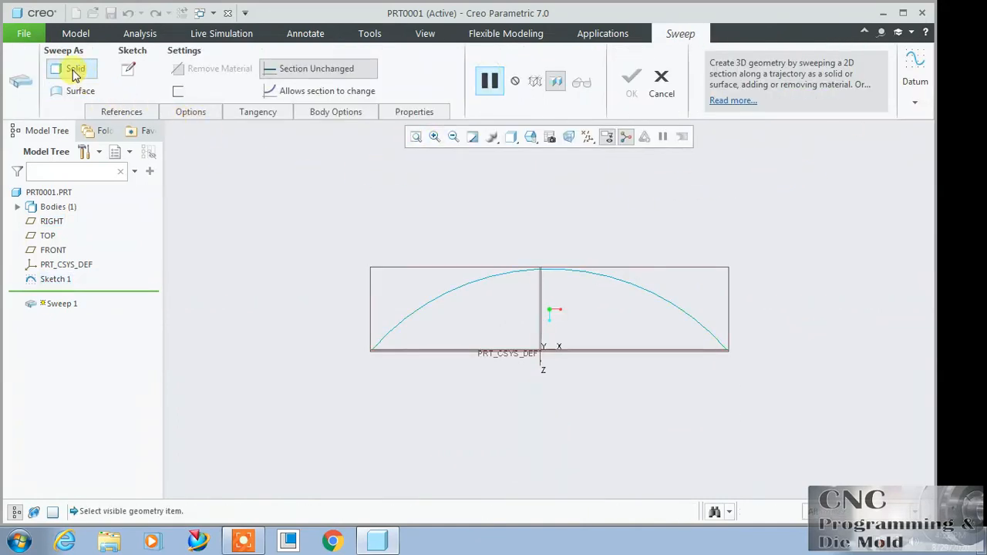
{"action": "left_click", "coordinate": [128, 68]}
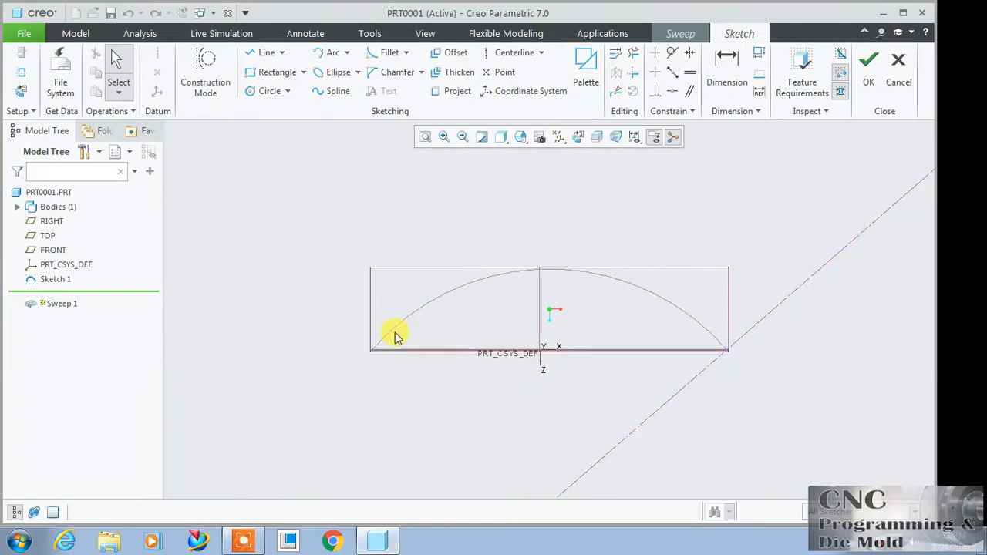
{"action": "left_click", "coordinate": [581, 135]}
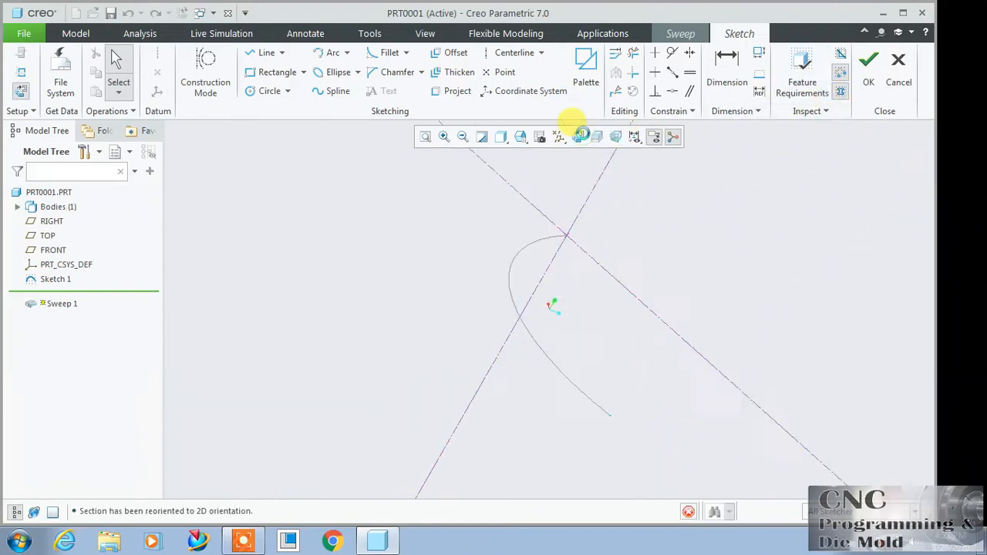
{"action": "left_click", "coordinate": [270, 90]}
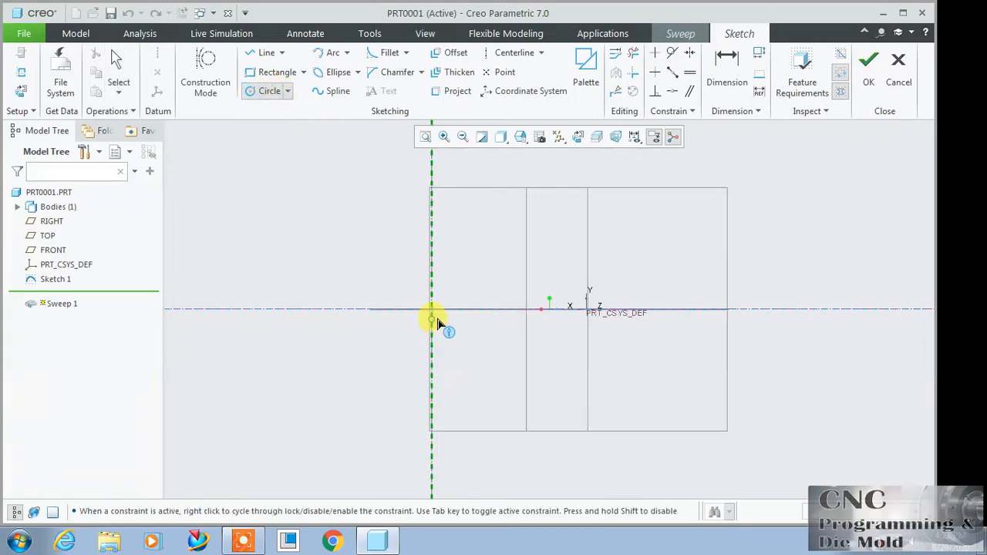
{"action": "left_click", "coordinate": [447, 286]}
{"action": "scroll", "coordinate": [733, 179], "scroll_direction": "down", "scroll_amount": 1}
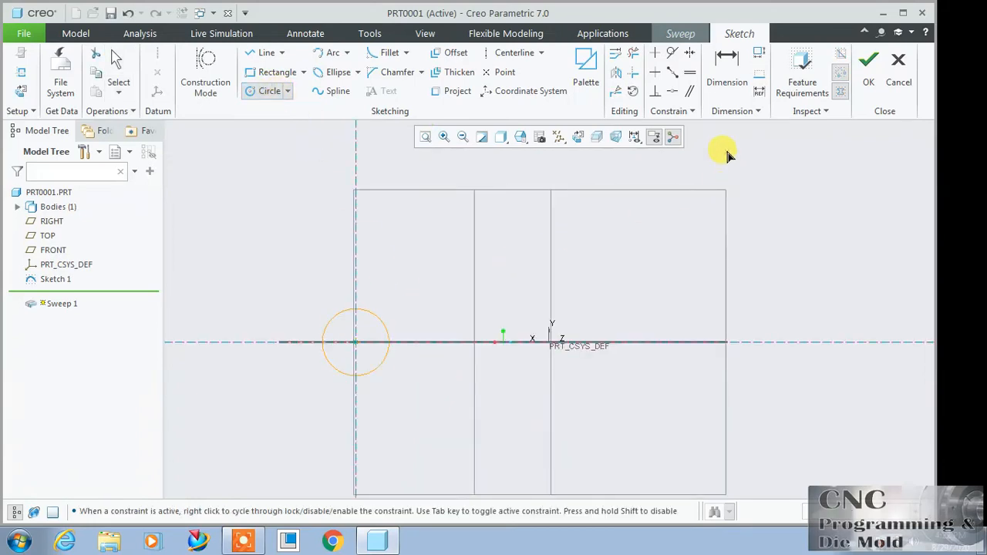
Step: Dimension the section circle's diameter as 50 and finish the section sketch
{"action": "left_click", "coordinate": [725, 74]}
{"action": "double_click", "coordinate": [378, 318]}
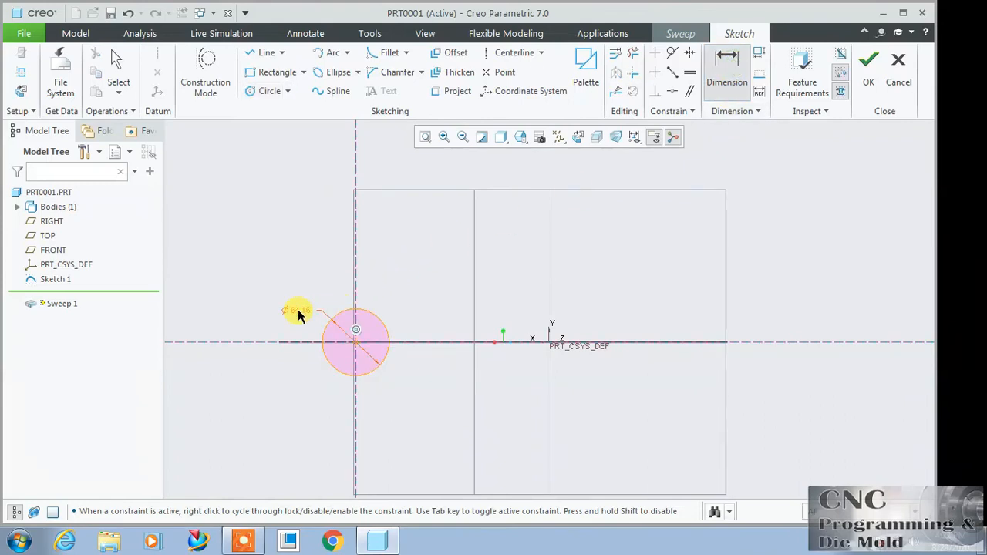
{"action": "type", "text": "50"}
{"action": "key", "text": "Return"}
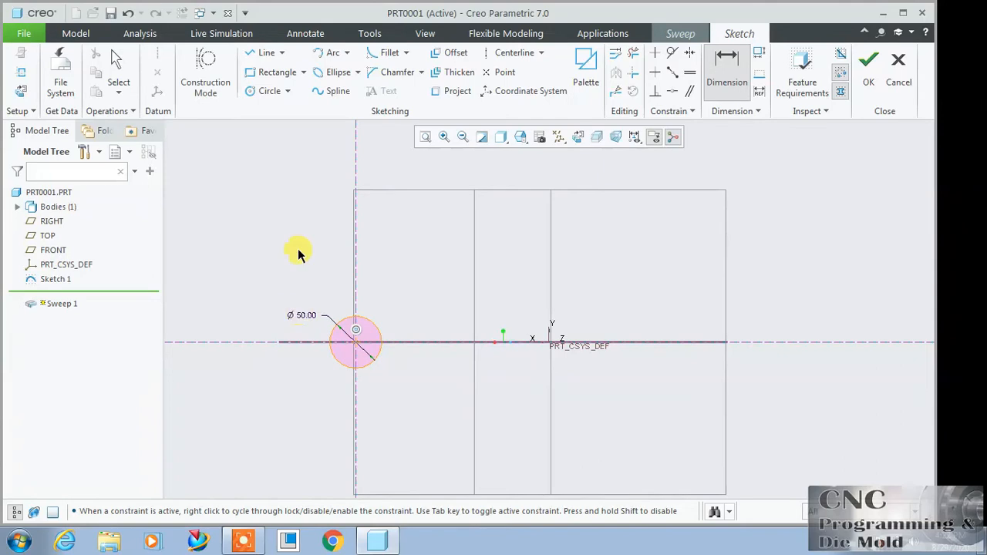
{"action": "left_click", "coordinate": [869, 63]}
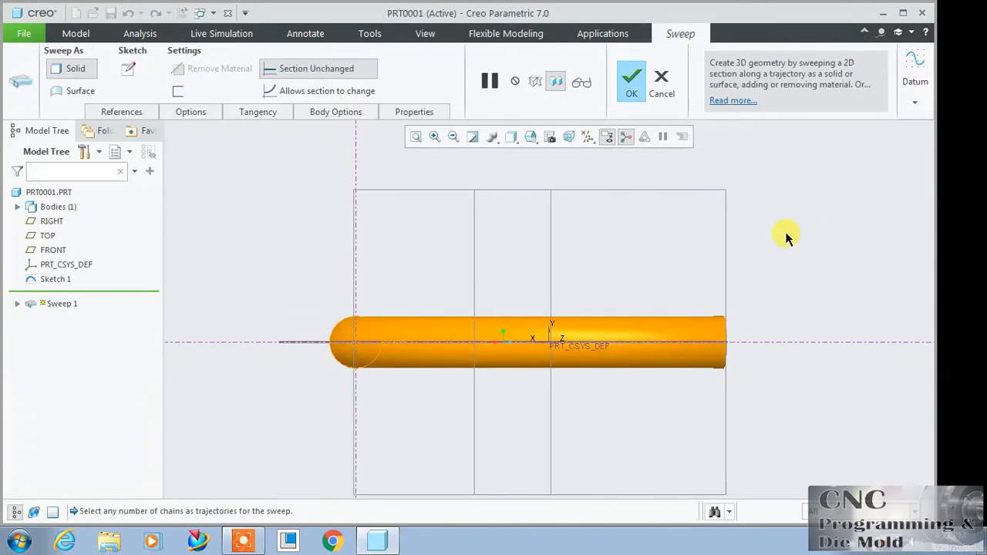
Step: Complete the solid sweep along the arc and view the curved bar from an angle
{"action": "scroll", "coordinate": [543, 163], "scroll_direction": "down", "scroll_amount": 1}
{"action": "scroll", "coordinate": [552, 160], "scroll_direction": "up", "scroll_amount": 2}
{"action": "middle_click_drag", "start_coordinate": [502, 177], "coordinate": [481, 248]}
{"action": "middle_click", "coordinate": [481, 248]}
{"action": "scroll", "coordinate": [481, 249], "scroll_direction": "down", "scroll_amount": 3}
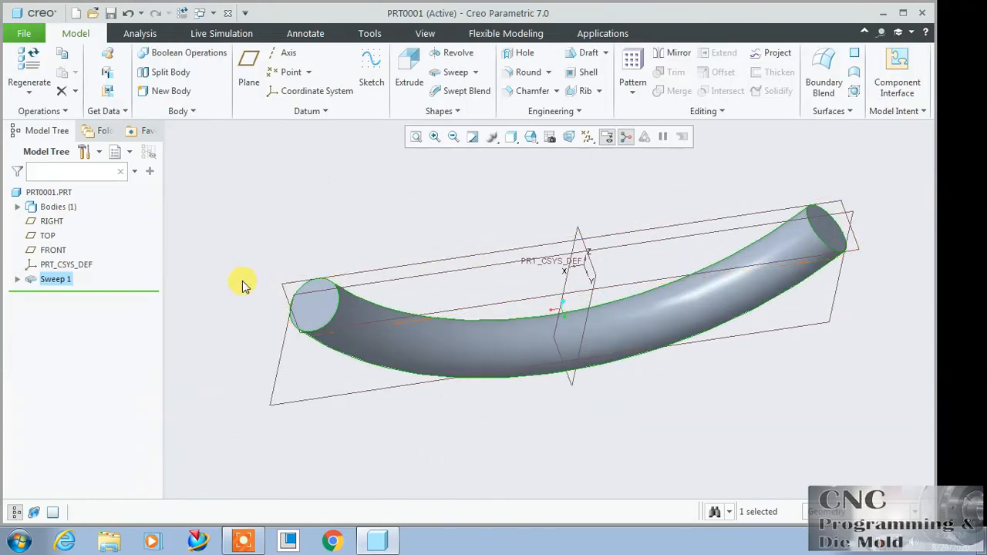
Step: Redefine the sweep as a thin-walled tube with a thickness of 3 and switch the side on which the thickness is added
{"action": "right_click", "coordinate": [62, 281]}
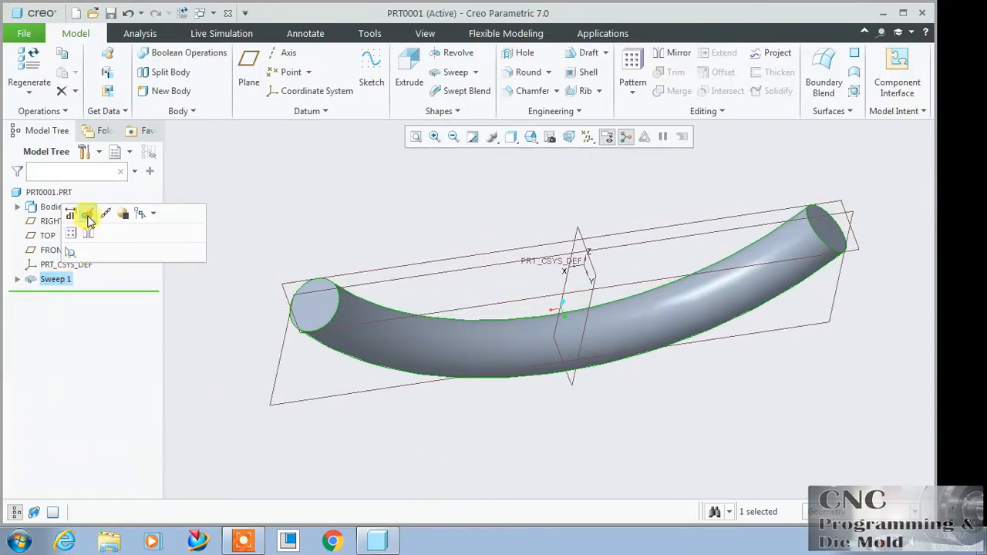
{"action": "left_click", "coordinate": [80, 214]}
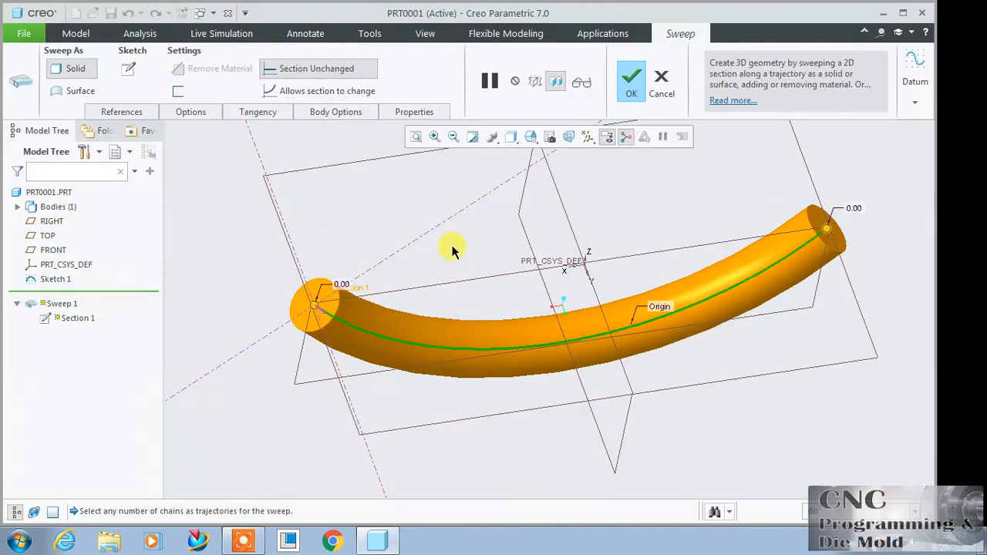
{"action": "left_click", "coordinate": [178, 91]}
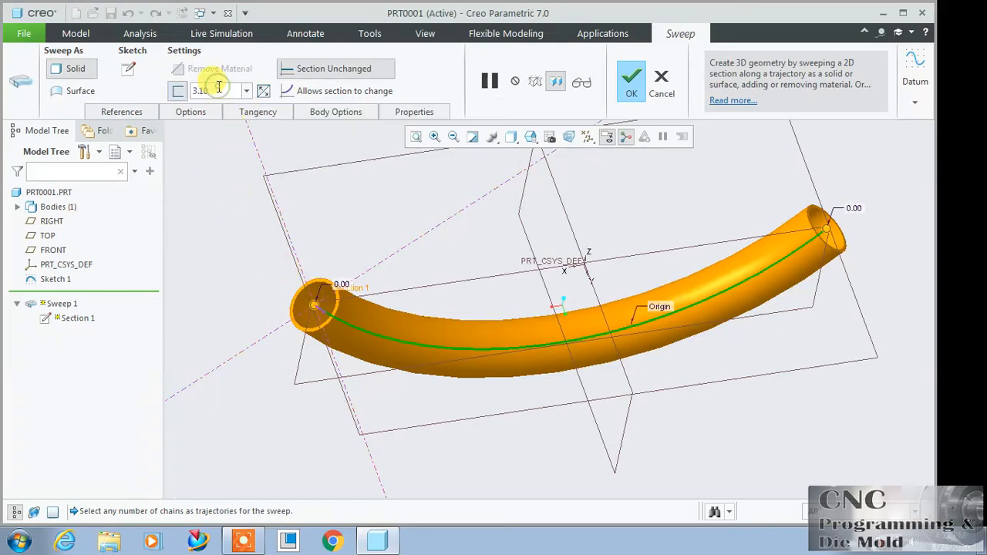
{"action": "key", "text": "BackSpace"}
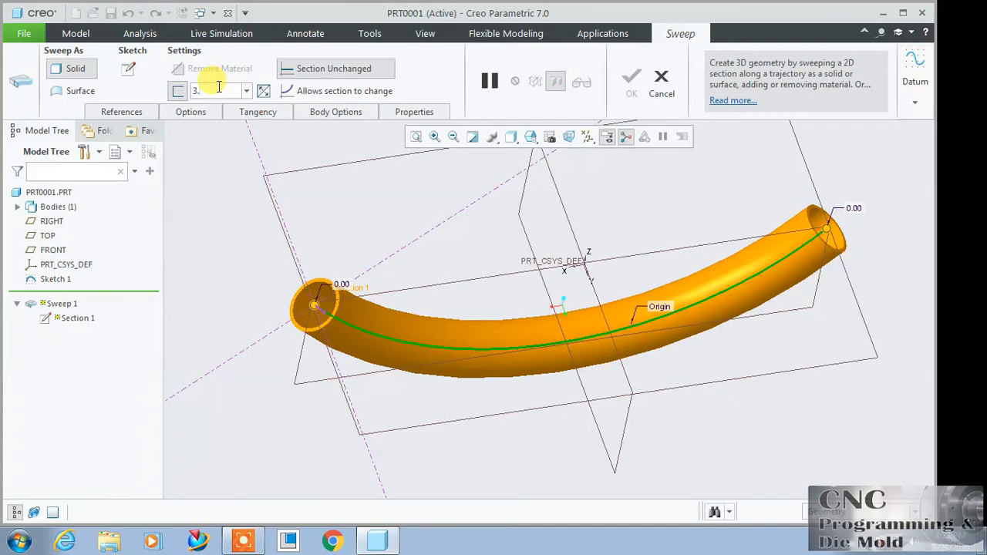
{"action": "key", "text": "Return"}
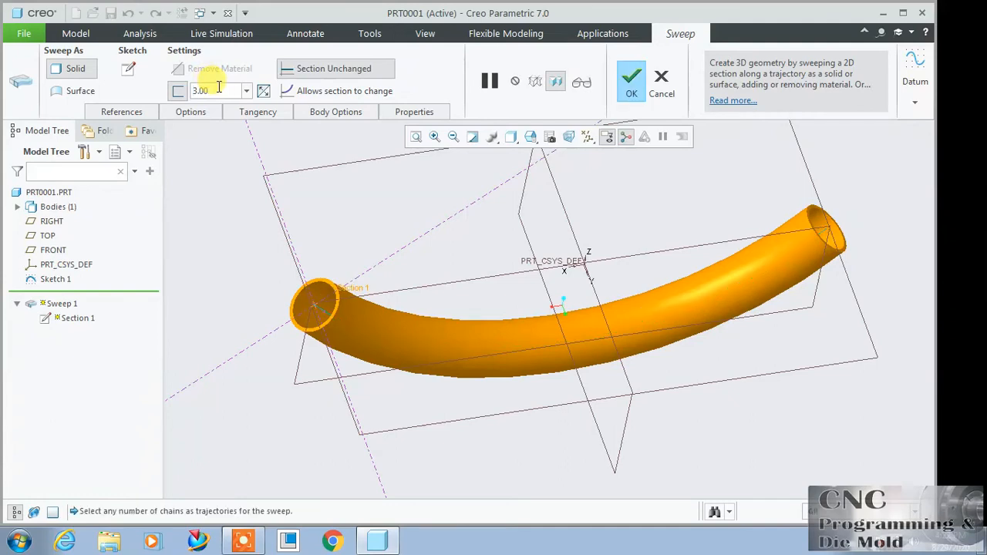
{"action": "left_click", "coordinate": [264, 91]}
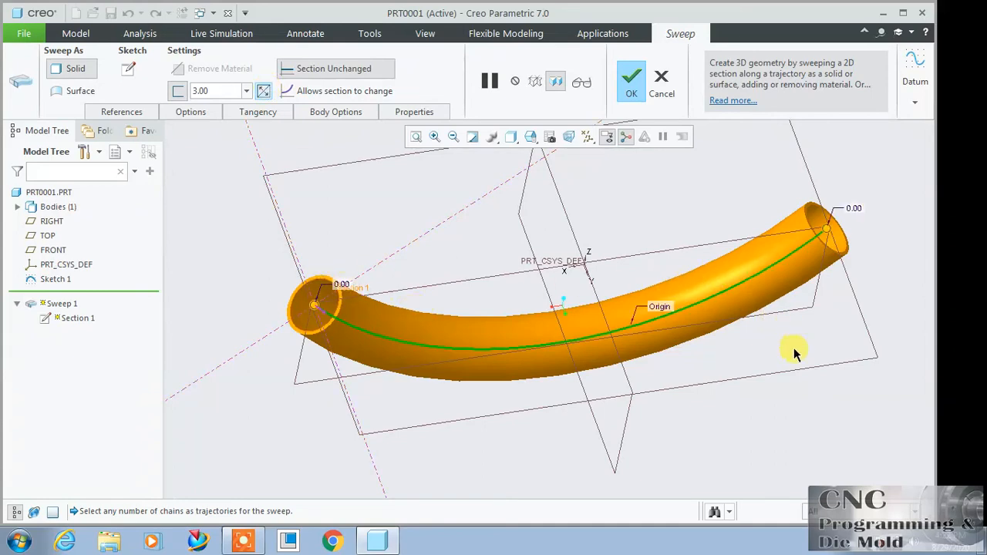
Step: Allow the section to change along the sweep and set the section plane control to Normal To Projection
{"action": "left_click", "coordinate": [309, 94]}
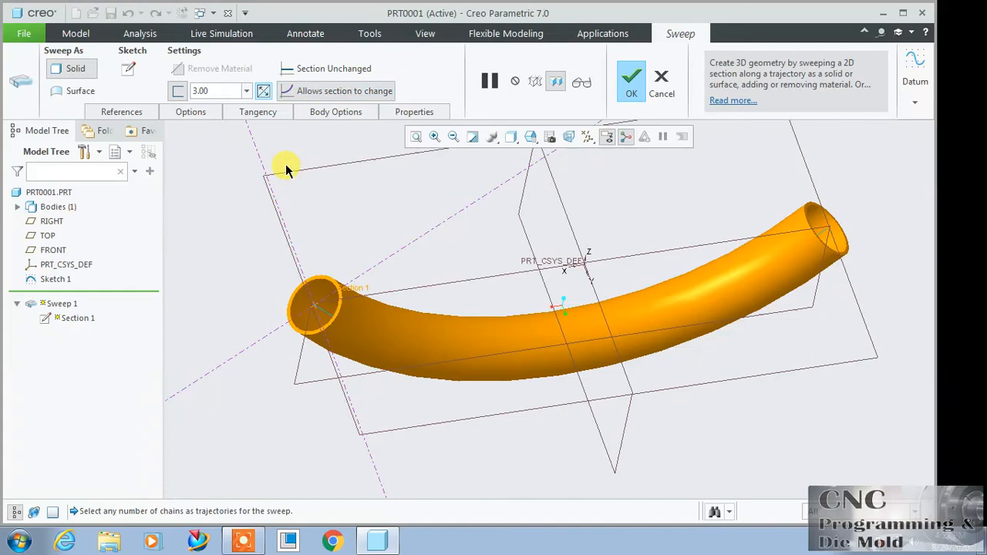
{"action": "scroll", "coordinate": [223, 173], "scroll_direction": "up", "scroll_amount": 2}
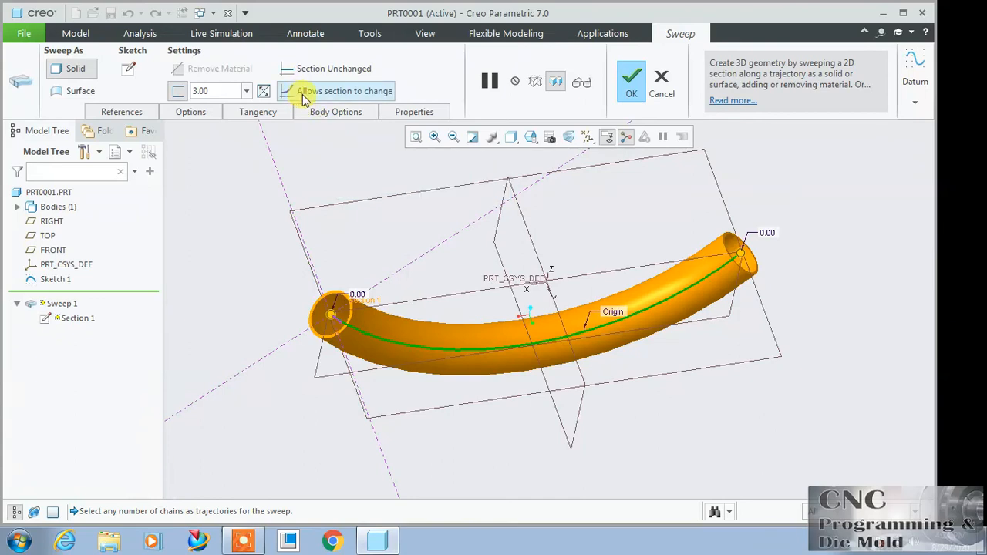
{"action": "left_click", "coordinate": [146, 115]}
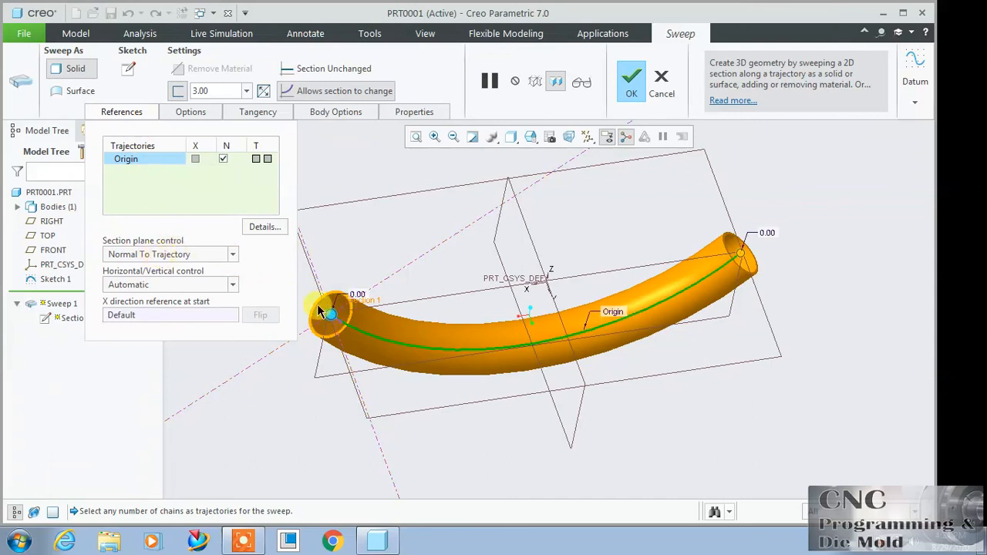
{"action": "left_click", "coordinate": [229, 256]}
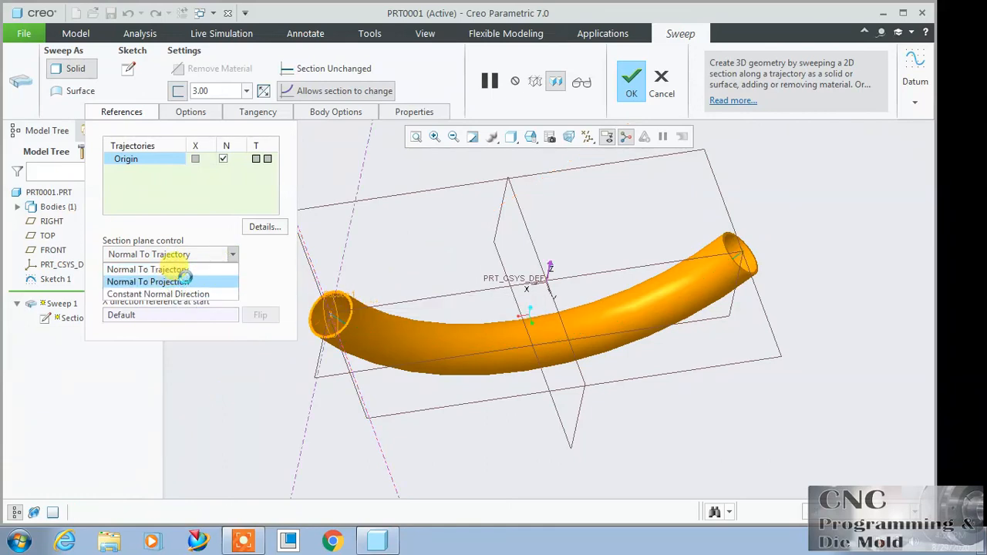
{"action": "left_click", "coordinate": [177, 282]}
{"action": "left_click", "coordinate": [177, 285]}
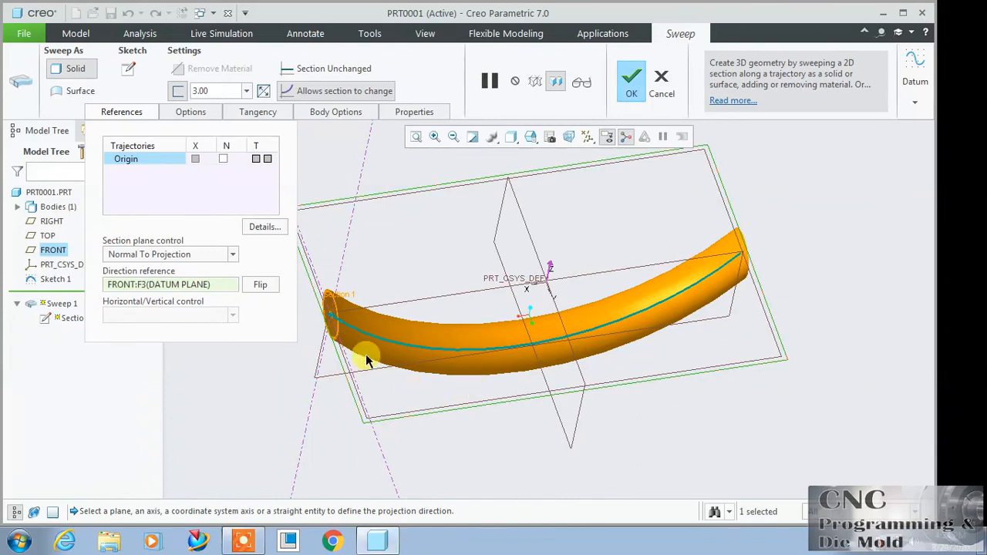
Step: Try the TOP plane as the projection direction reference and switch back to the FRONT plane
{"action": "right_click", "coordinate": [187, 287]}
{"action": "left_click", "coordinate": [202, 291]}
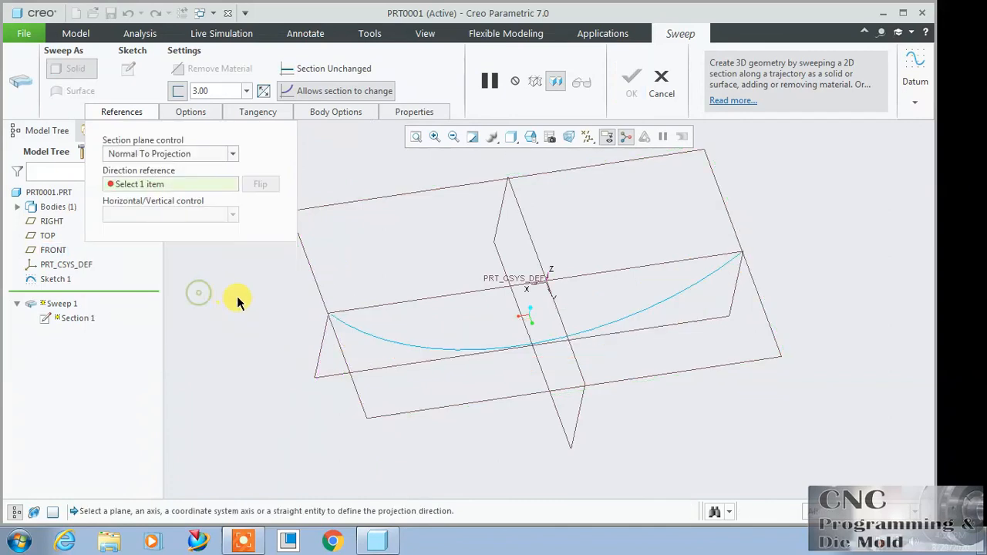
{"action": "left_click", "coordinate": [354, 302]}
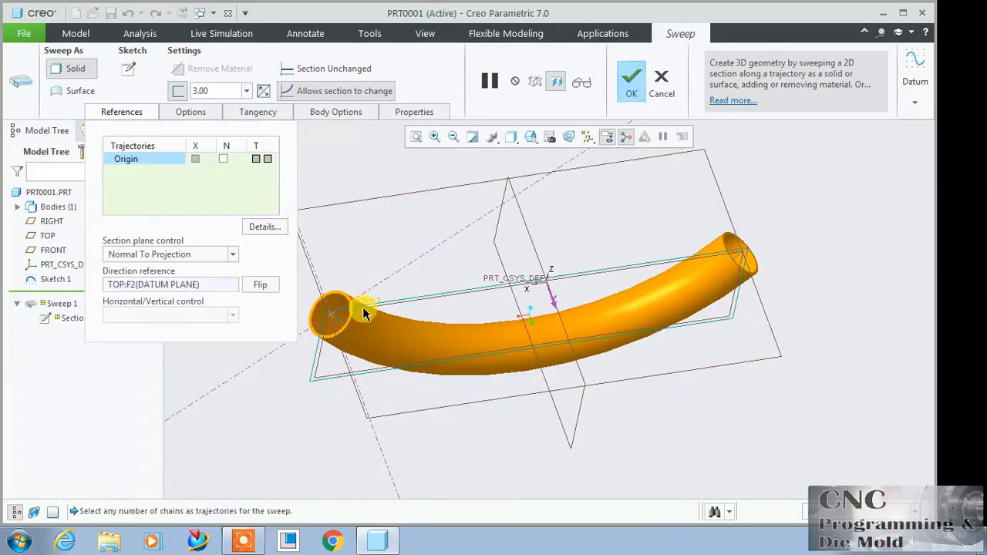
{"action": "left_click", "coordinate": [209, 282]}
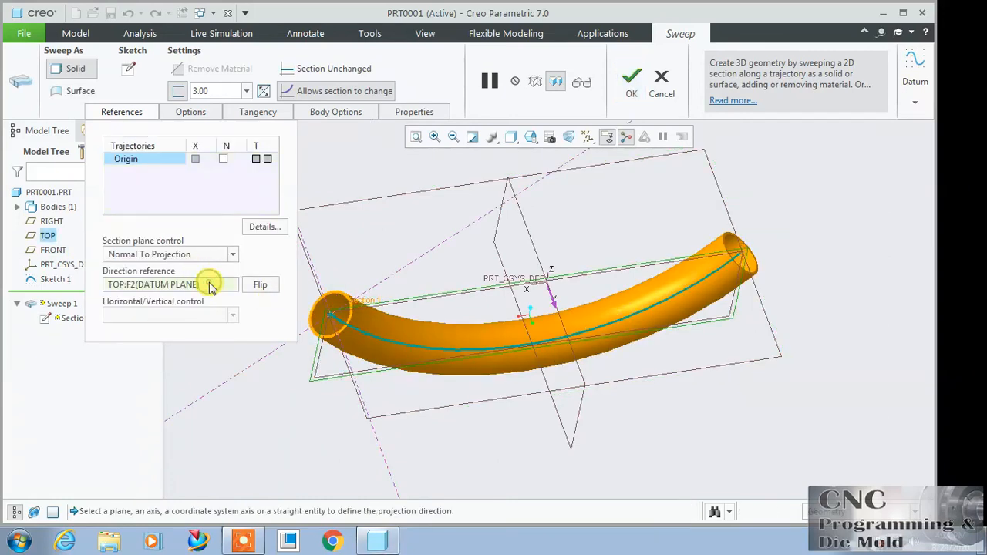
{"action": "right_click", "coordinate": [209, 282]}
{"action": "left_click", "coordinate": [241, 292]}
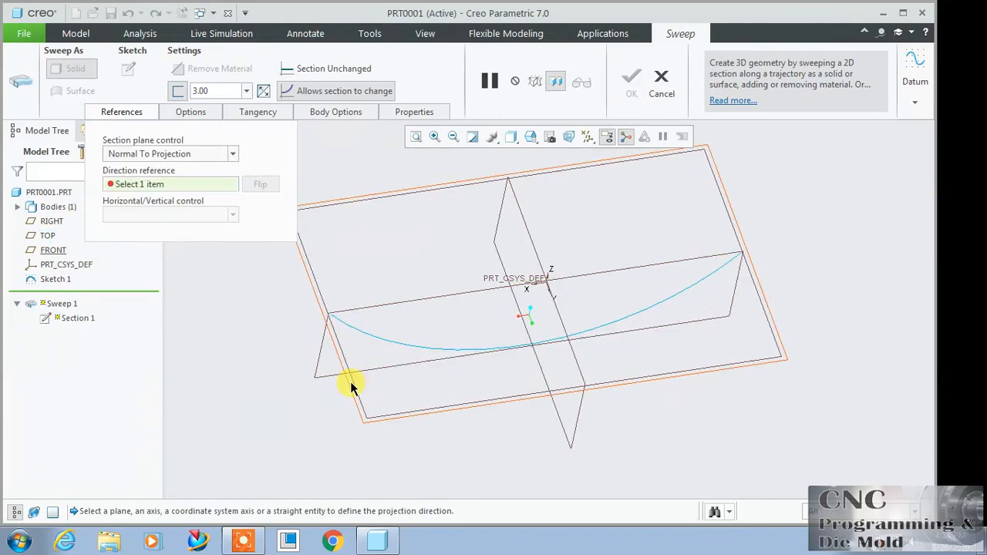
{"action": "left_click", "coordinate": [292, 348]}
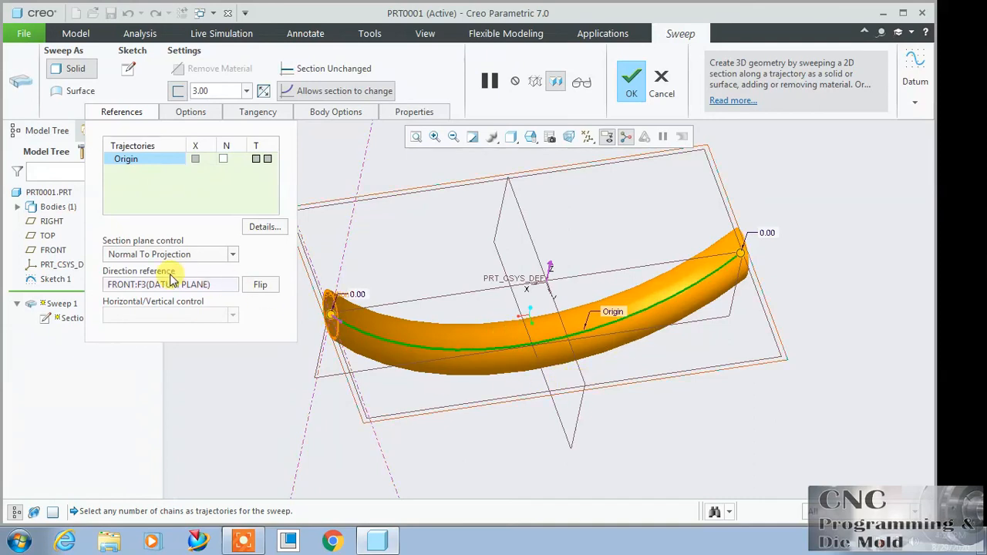
Step: Remove the FRONT direction reference and try the RIGHT plane as the projection direction
{"action": "left_click", "coordinate": [137, 284]}
{"action": "right_click", "coordinate": [137, 284]}
{"action": "left_click", "coordinate": [186, 292]}
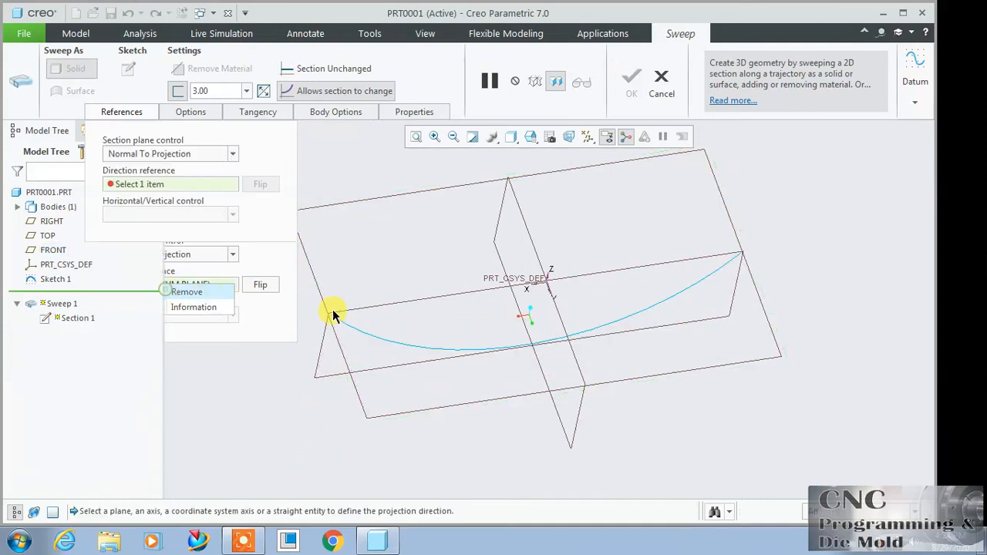
{"action": "left_click", "coordinate": [502, 210]}
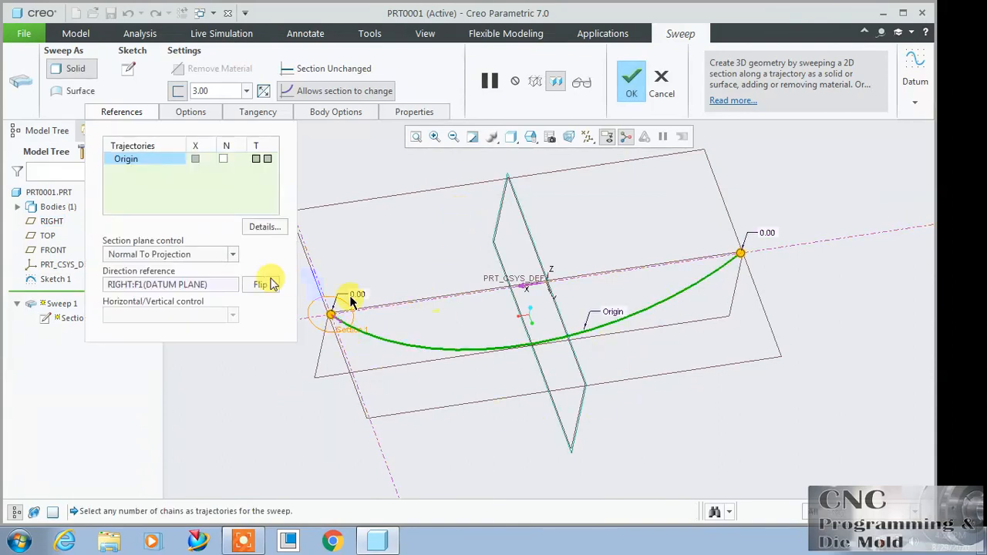
Step: Replace the RIGHT direction reference with the FRONT plane and complete the redefined sweep
{"action": "left_click", "coordinate": [219, 286]}
{"action": "right_click", "coordinate": [222, 284]}
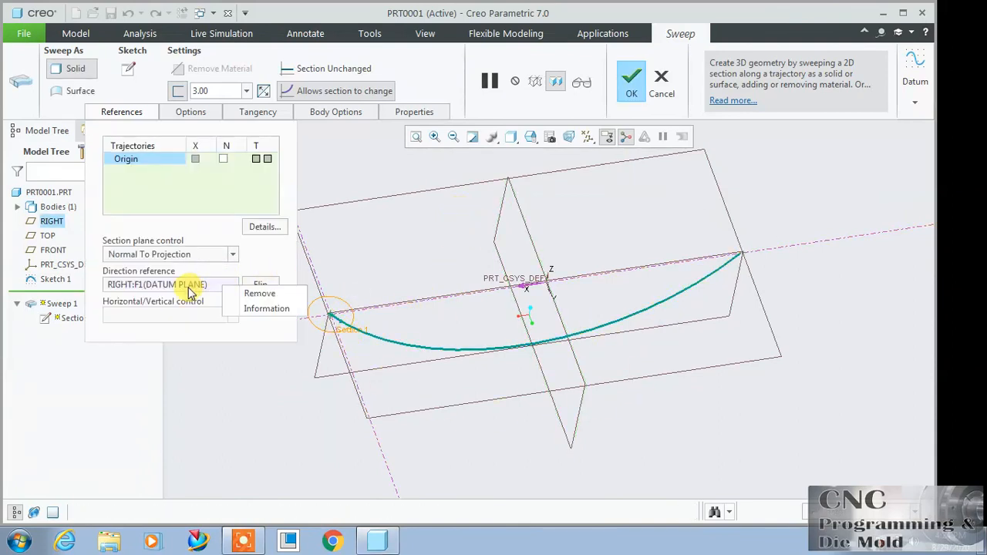
{"action": "left_click", "coordinate": [246, 296]}
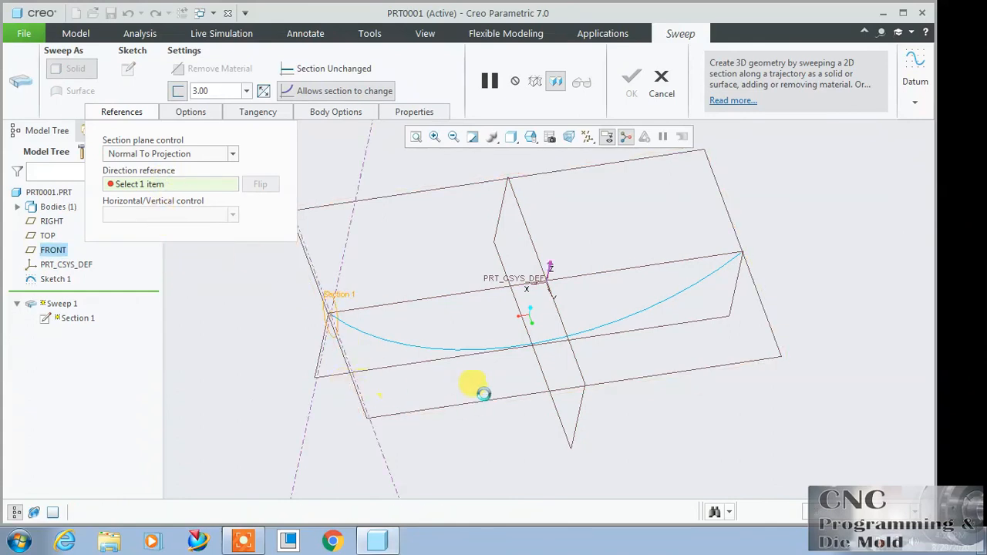
{"action": "left_click", "coordinate": [475, 393]}
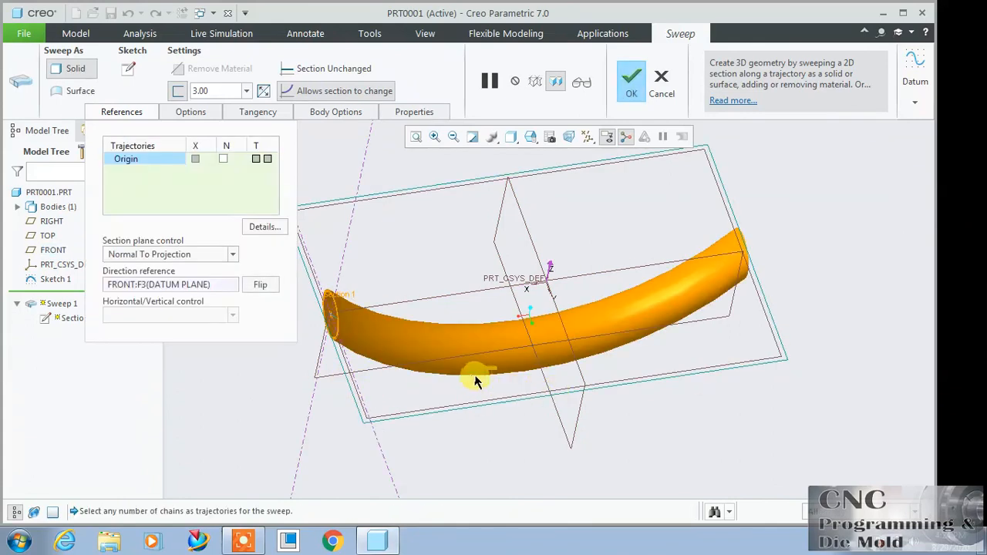
{"action": "left_click", "coordinate": [630, 79]}
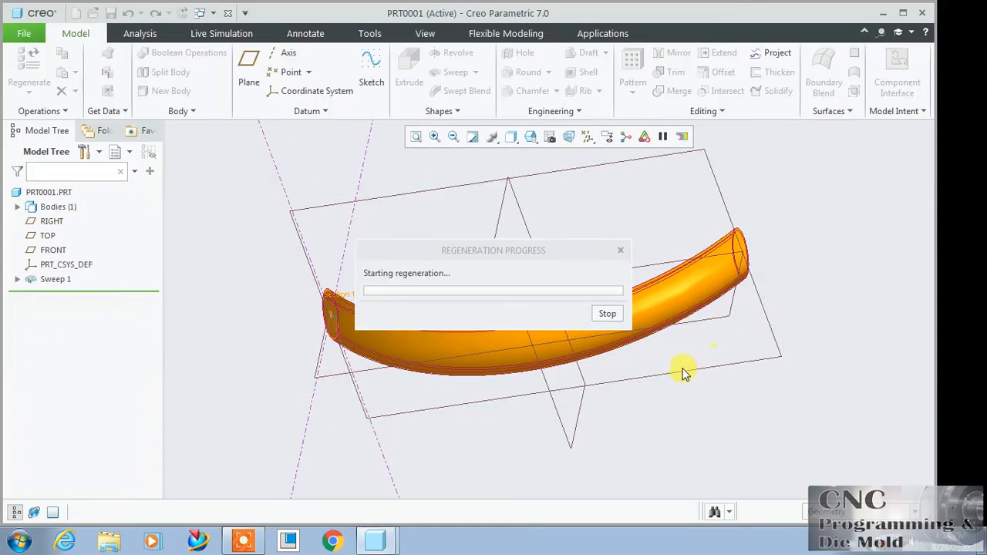
{"action": "middle_click_drag", "start_coordinate": [606, 407], "coordinate": [645, 383]}
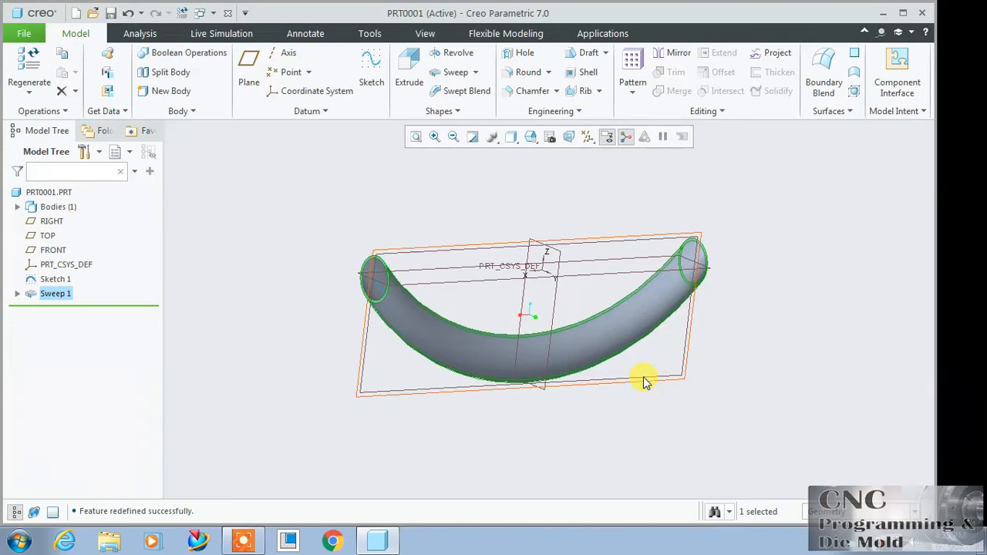